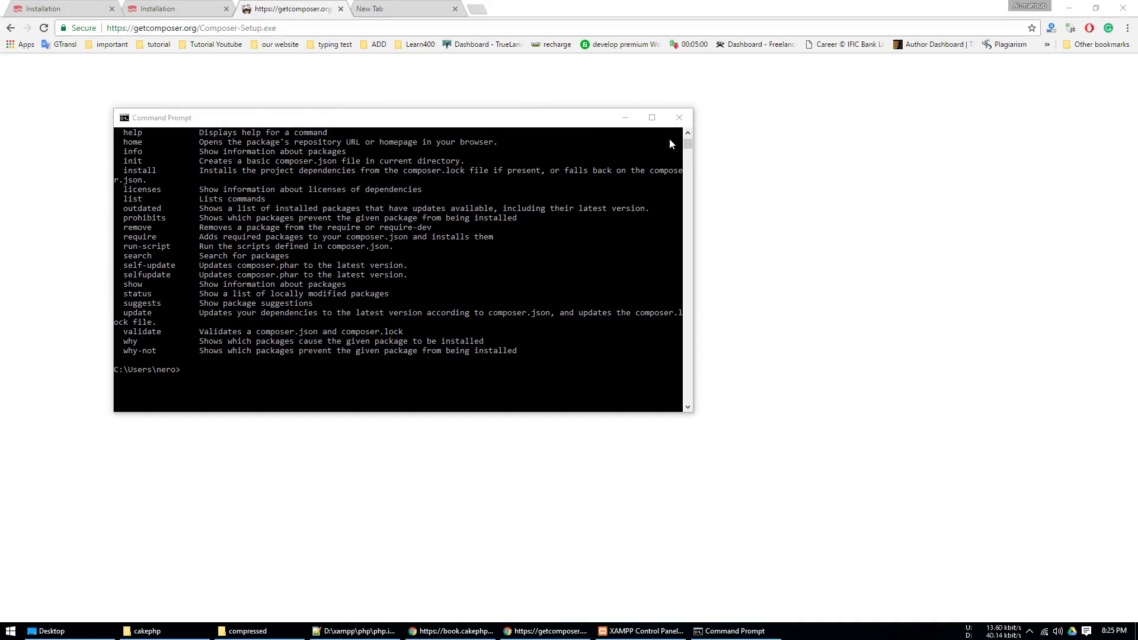
Select and copy the php composer.phar create-project line from the CakePHP Cookbook's installation page.
drag(474, 123, 679, 155)
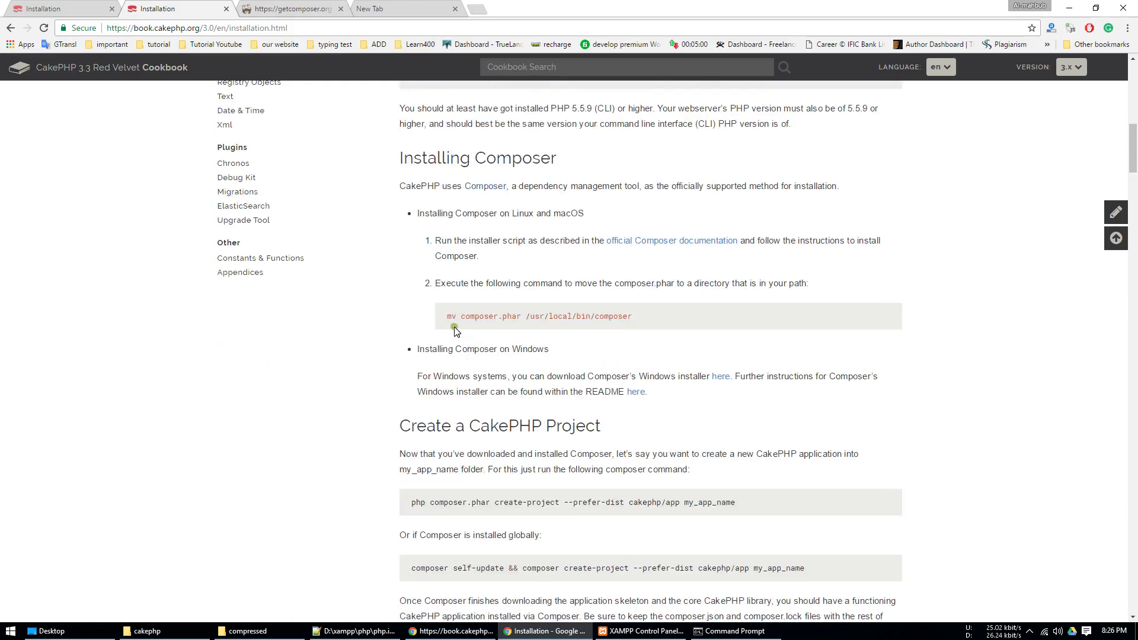
drag(411, 384, 748, 386)
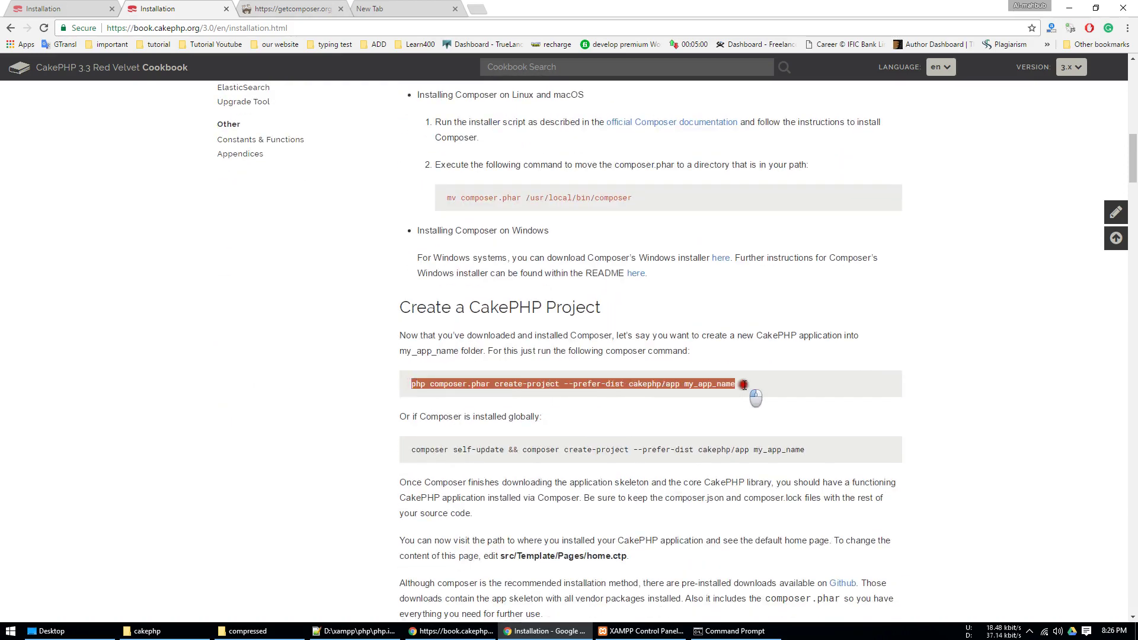
key(ctrl+c)
key(alt+Tab)
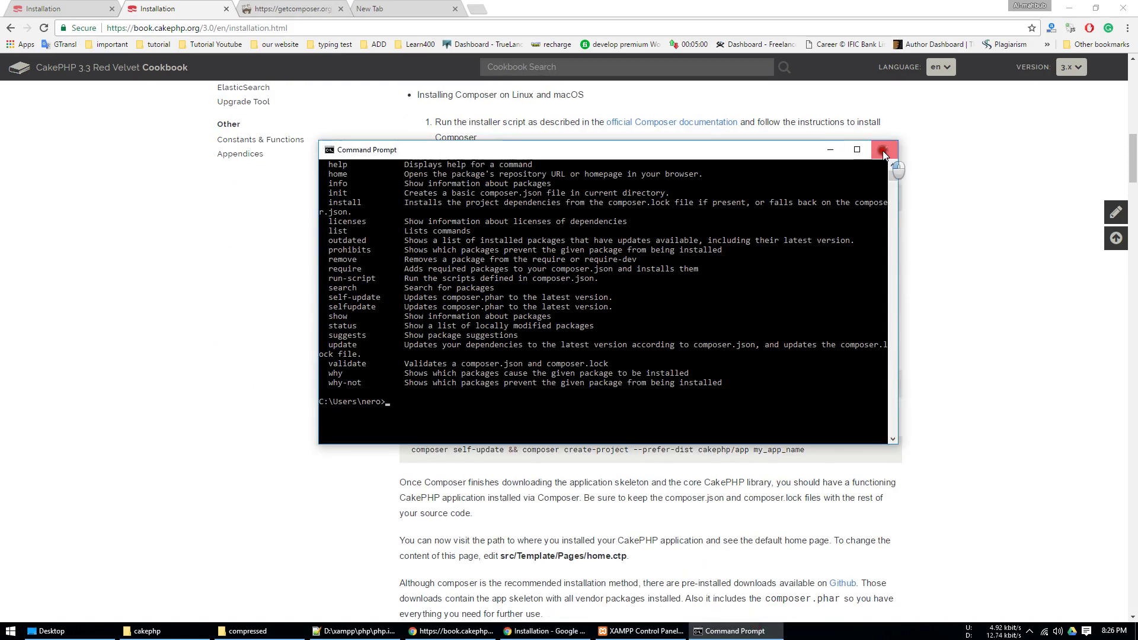
Close the command prompt and navigate File Explorer to the tutorial\php\cakephp folder.
click(884, 149)
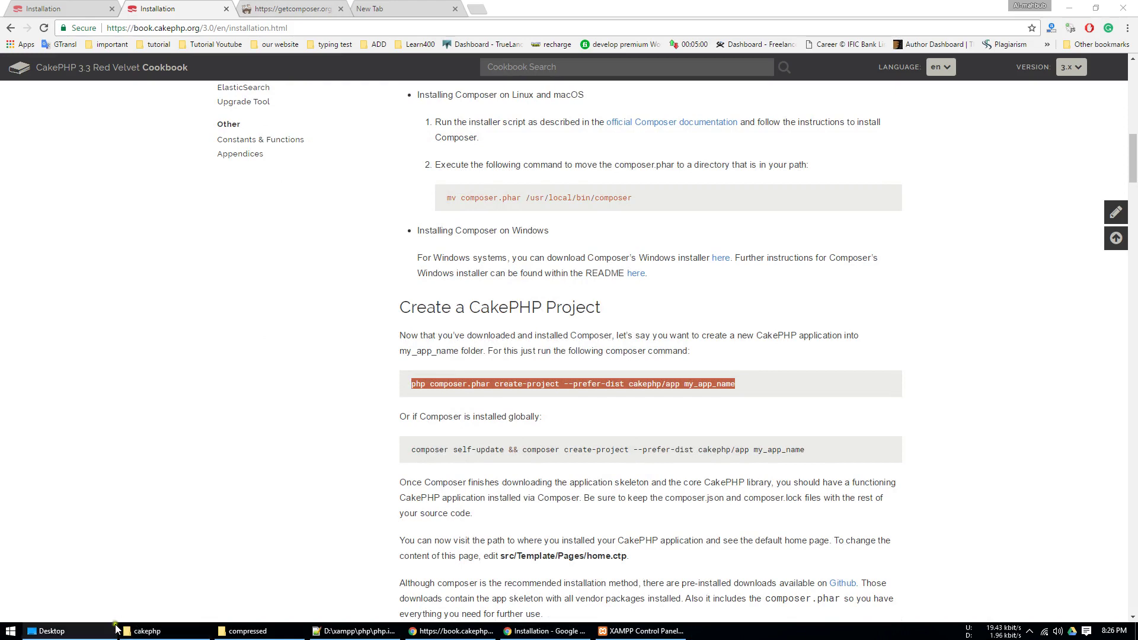
click(138, 630)
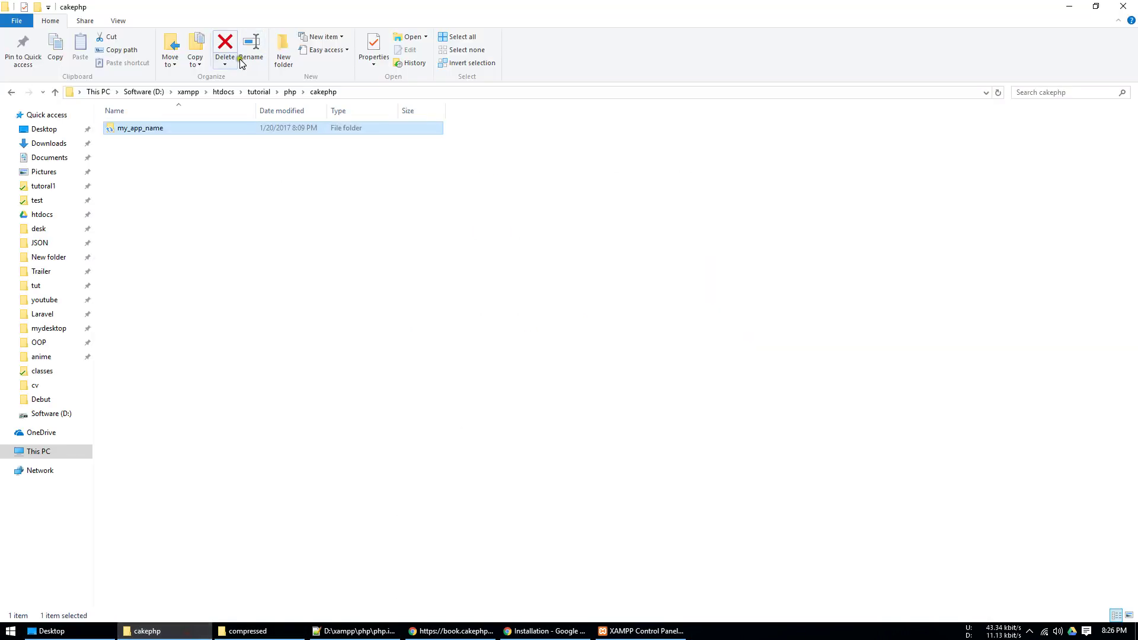
click(290, 92)
click(265, 93)
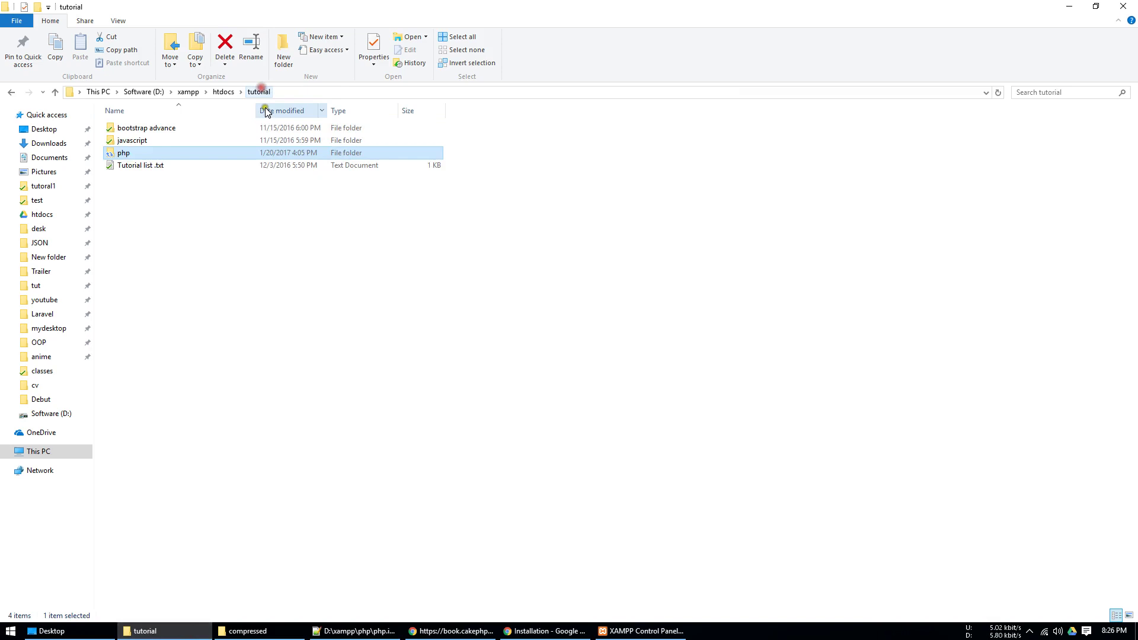
double_click(136, 154)
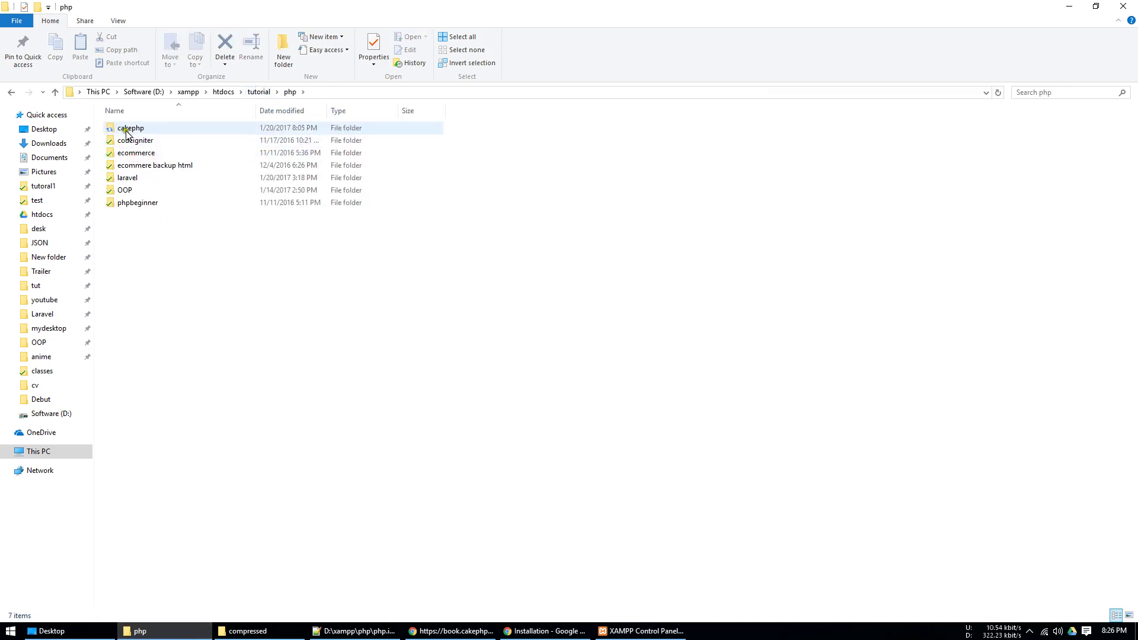
double_click(133, 128)
Create a new folder in cakephp and start naming it project_1.
right_click(156, 179)
mouse_move(210, 320)
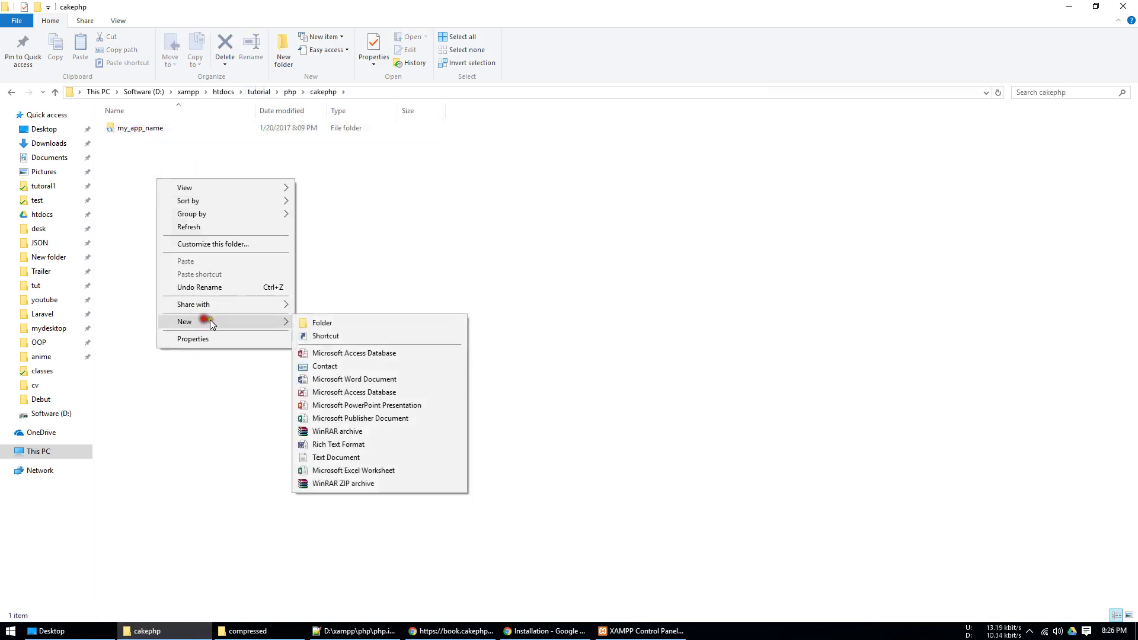
click(330, 325)
text(proj)
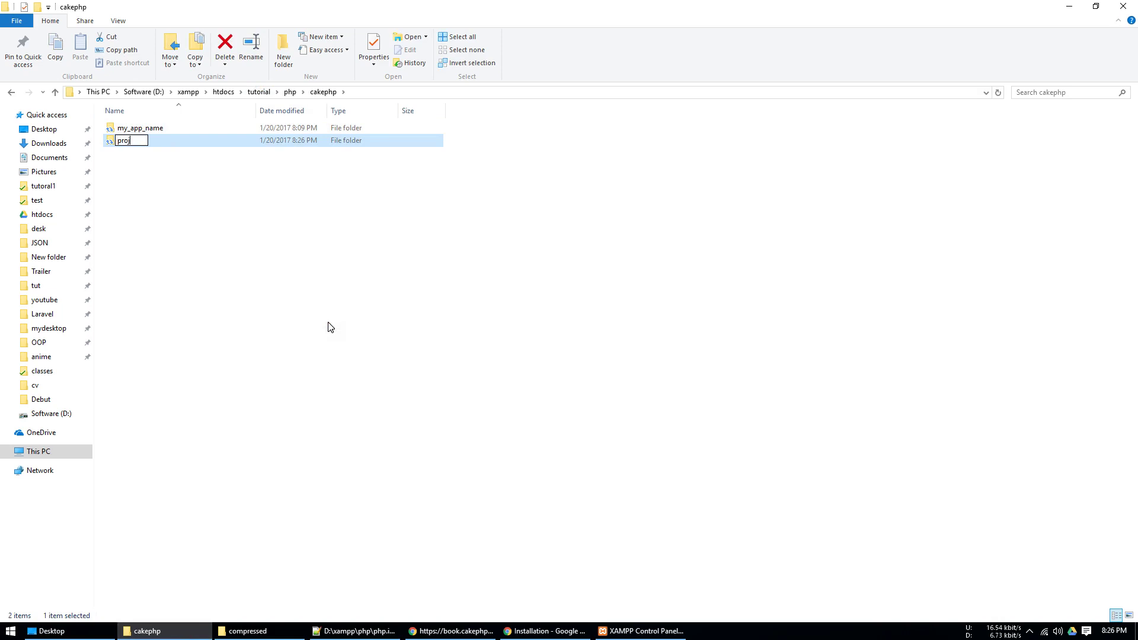
text(e)
key(BackSpace)
key(BackSpace)
key(BackSpace)
key(BackSpace)
key(BackSpace)
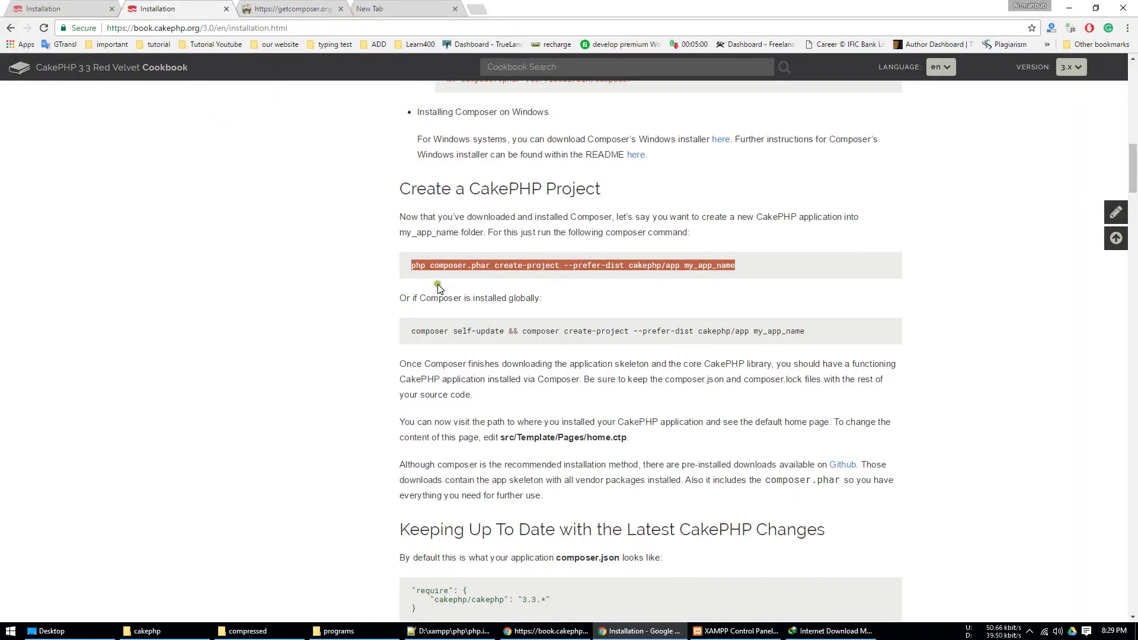
Select the whole create-project command line in the CakePHP installation guide again.
click(435, 264)
drag(414, 266, 770, 264)
key(ctrl+c)
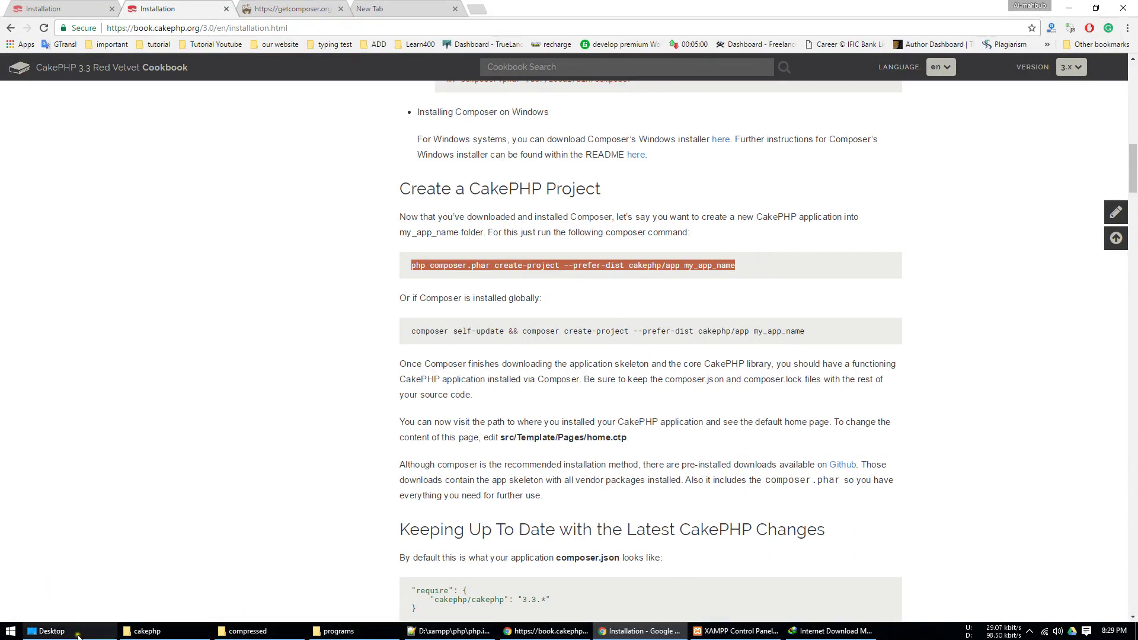
click(175, 632)
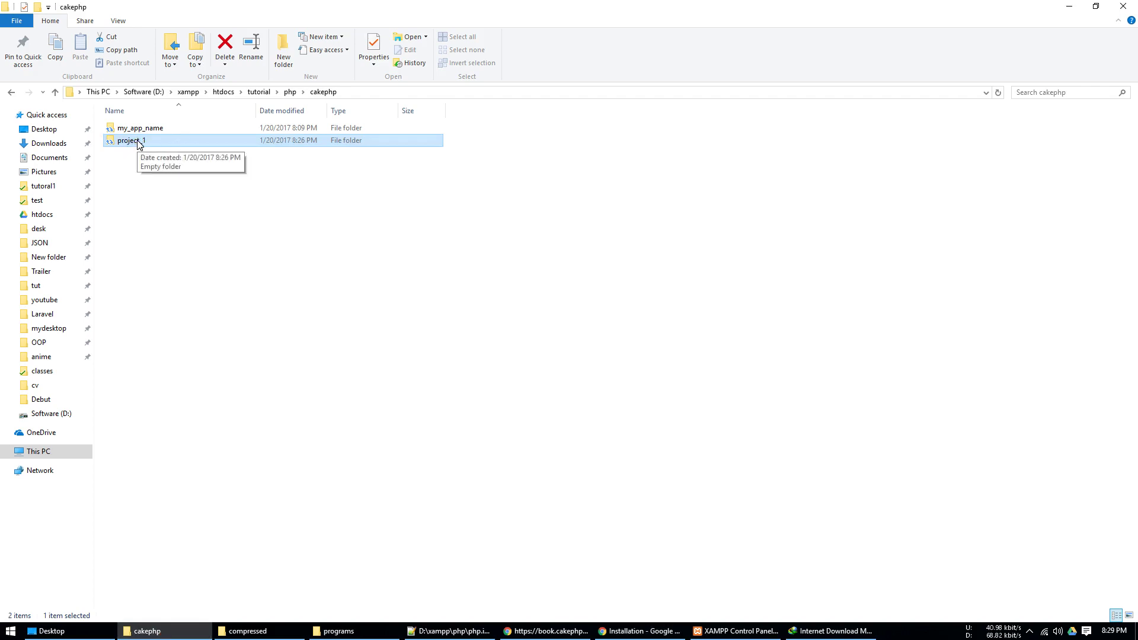
Open a command window inside project_1 and paste the create-project command.
right_click(139, 144)
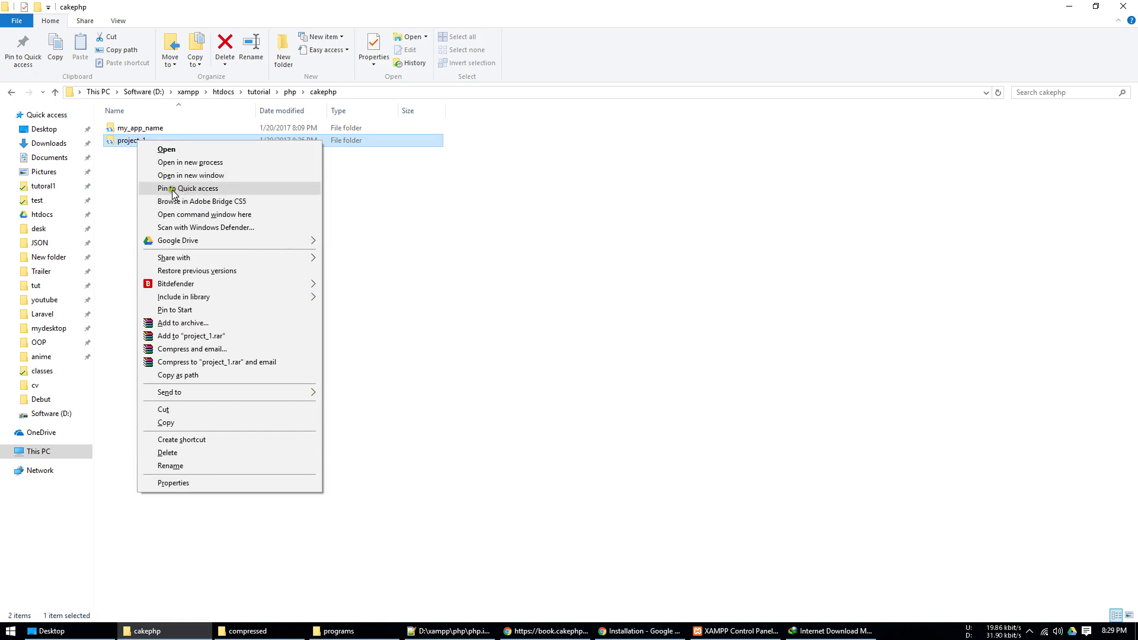
click(241, 217)
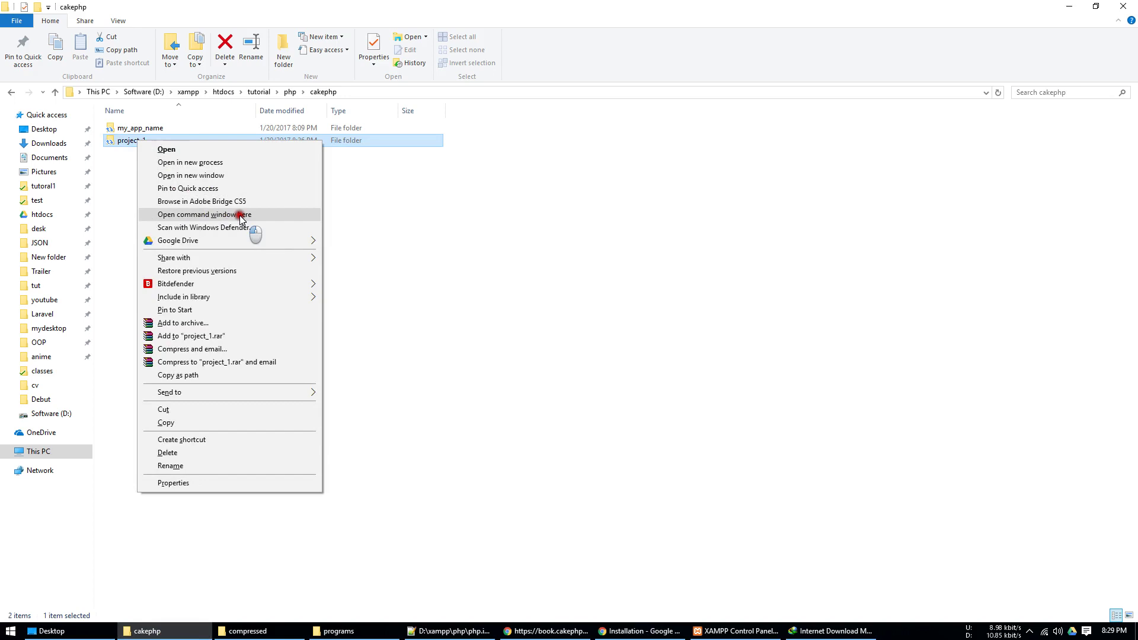
click(1029, 632)
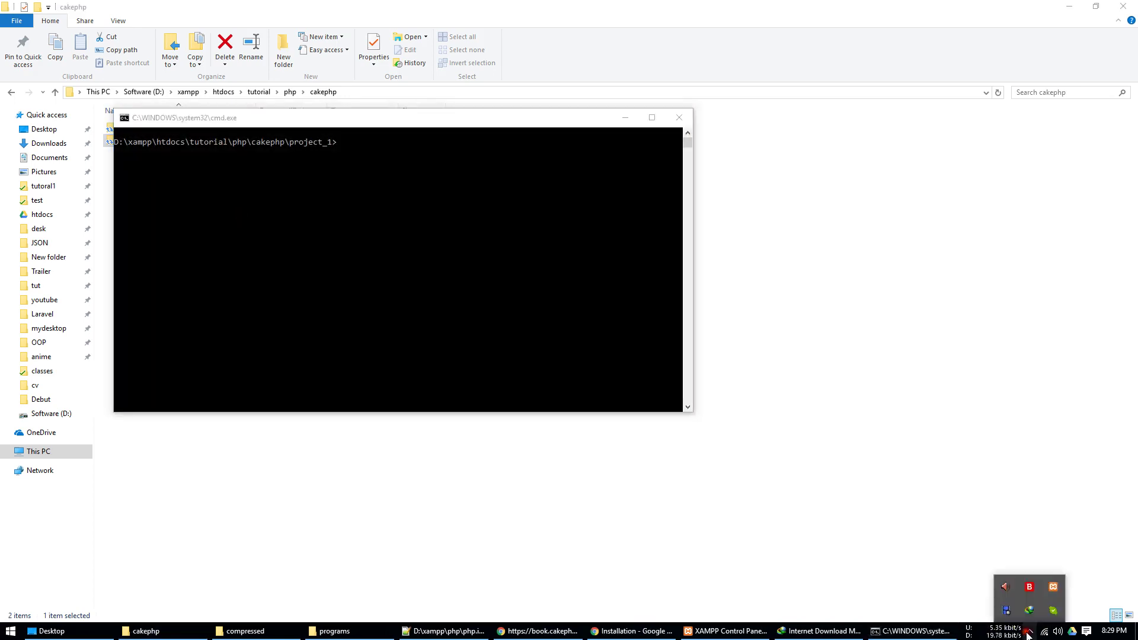
click(413, 306)
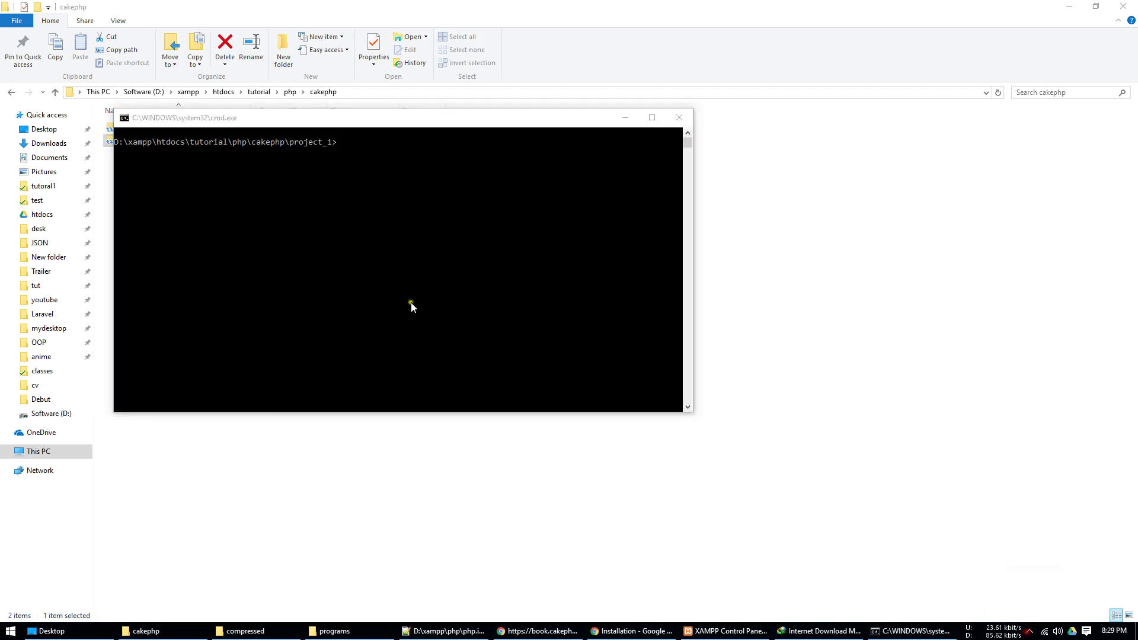
click(371, 148)
click(343, 142)
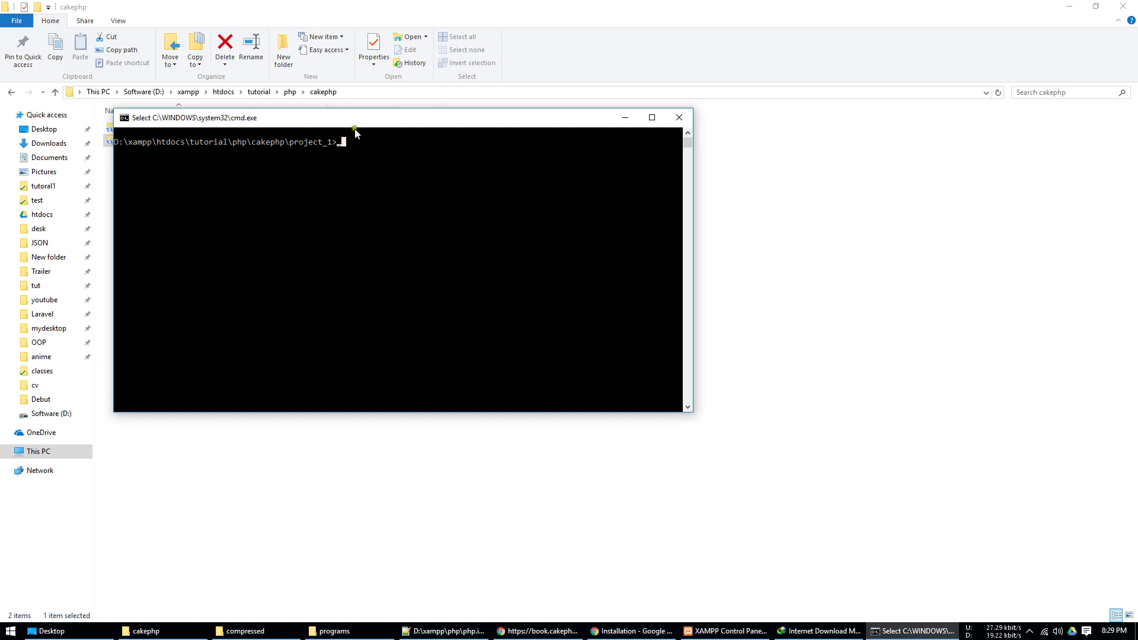
key(ctrl+v)
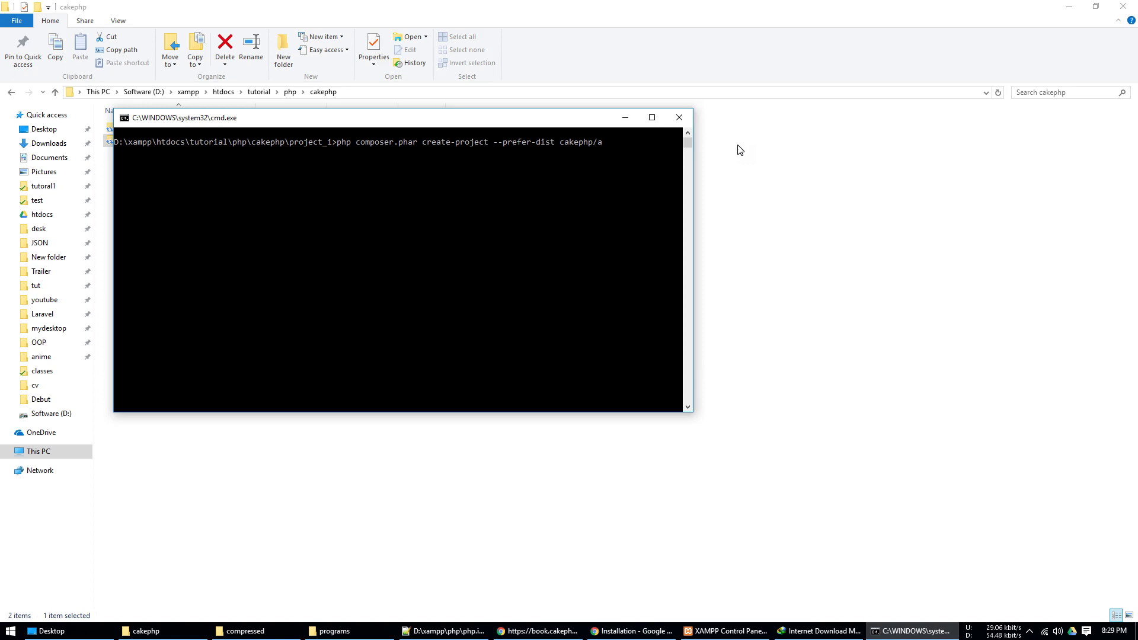
Look inside the my_app_name folder, then run the pasted create-project command.
click(927, 241)
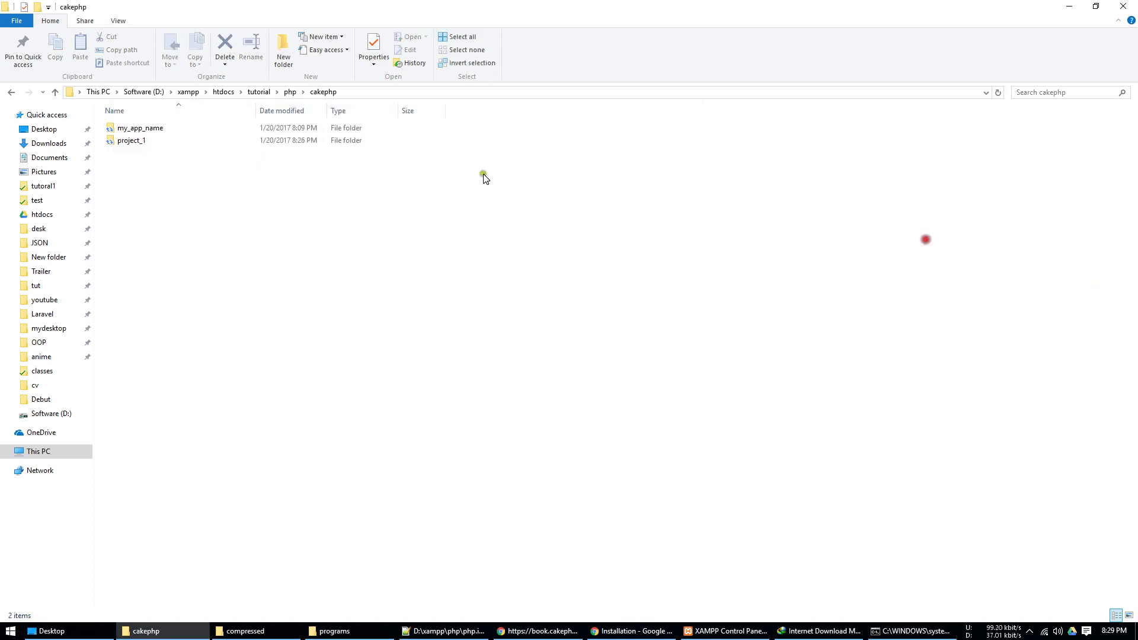
double_click(234, 126)
click(316, 93)
click(912, 631)
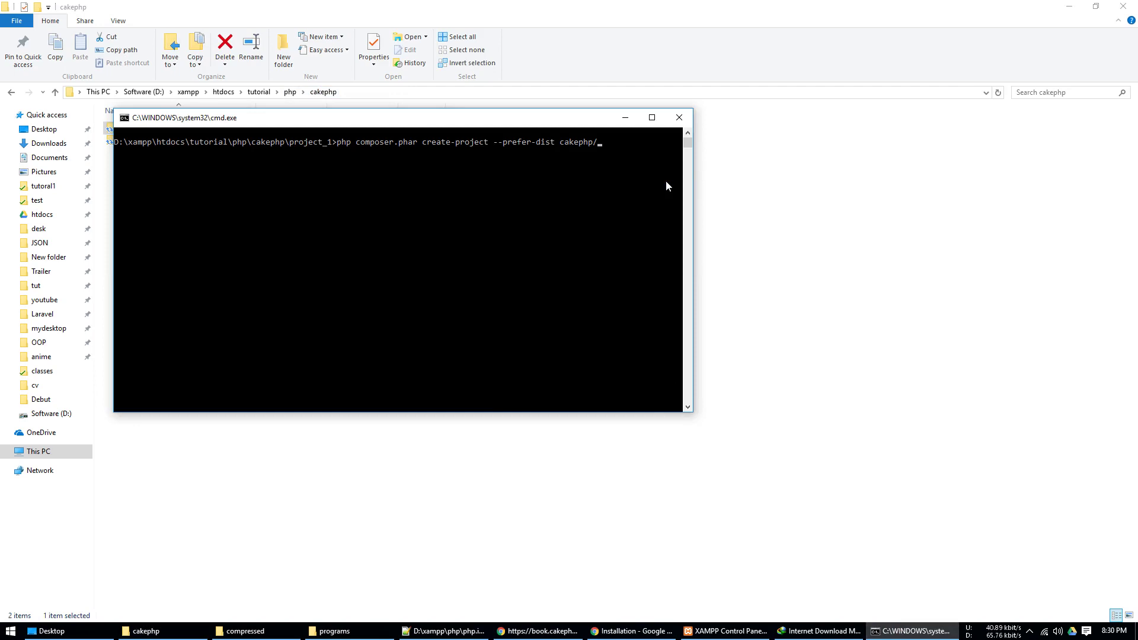
key(Return)
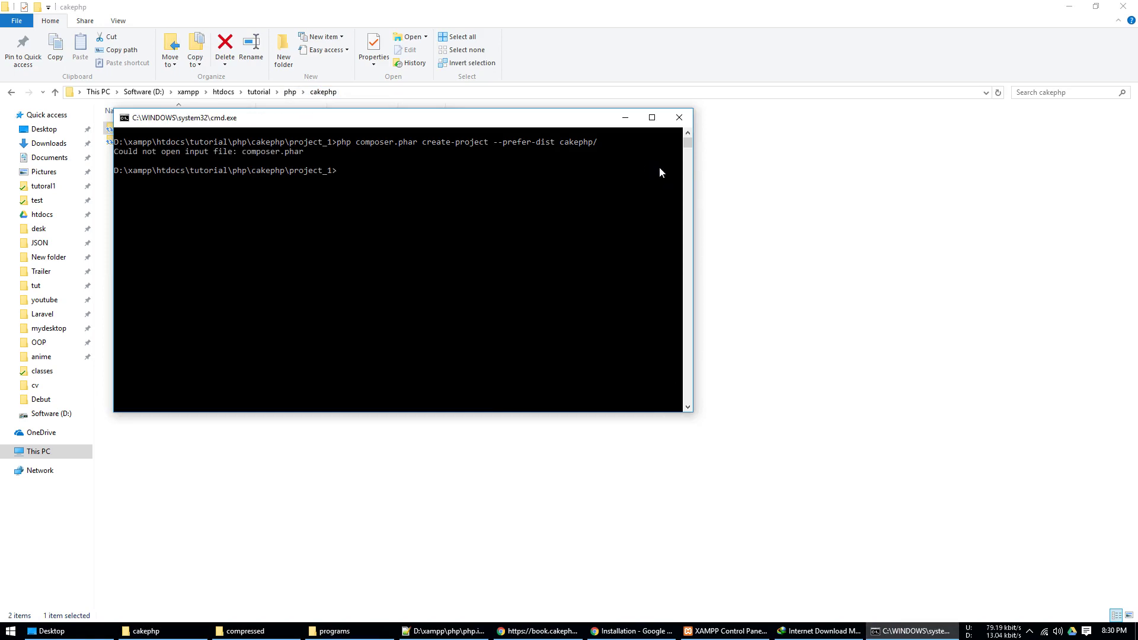
Replace the recalled command with the full create-project command and run it again.
key(Up)
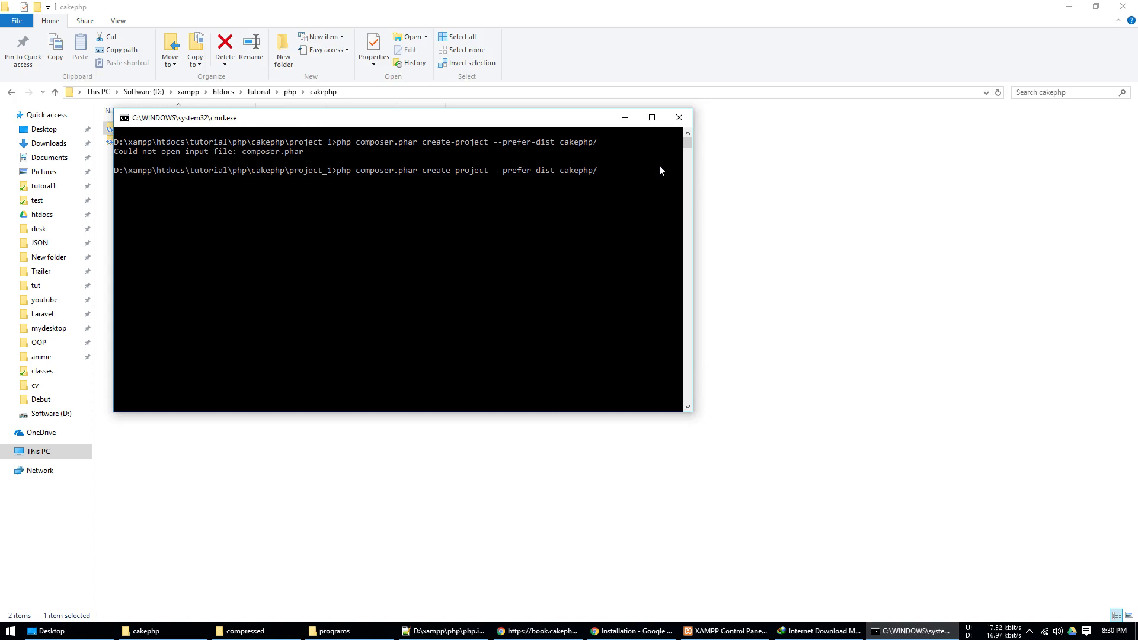
key(BackSpace)
key(BackSpace)
key(BackSpace)
key(BackSpace)
key(BackSpace)
key(BackSpace)
key(BackSpace)
key(BackSpace)
key(BackSpace)
key(BackSpace)
key(BackSpace)
key(BackSpace)
key(BackSpace)
key(BackSpace)
key(BackSpace)
key(BackSpace)
key(BackSpace)
key(BackSpace)
key(BackSpace)
key(BackSpace)
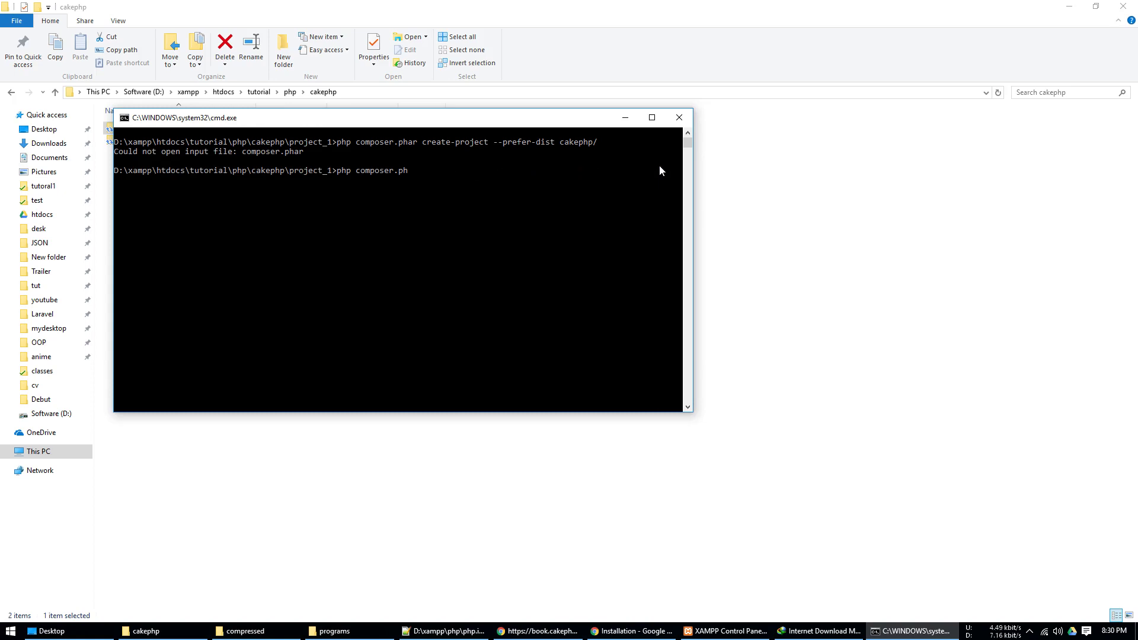
key(BackSpace)
key(ctrl+v)
key(Return)
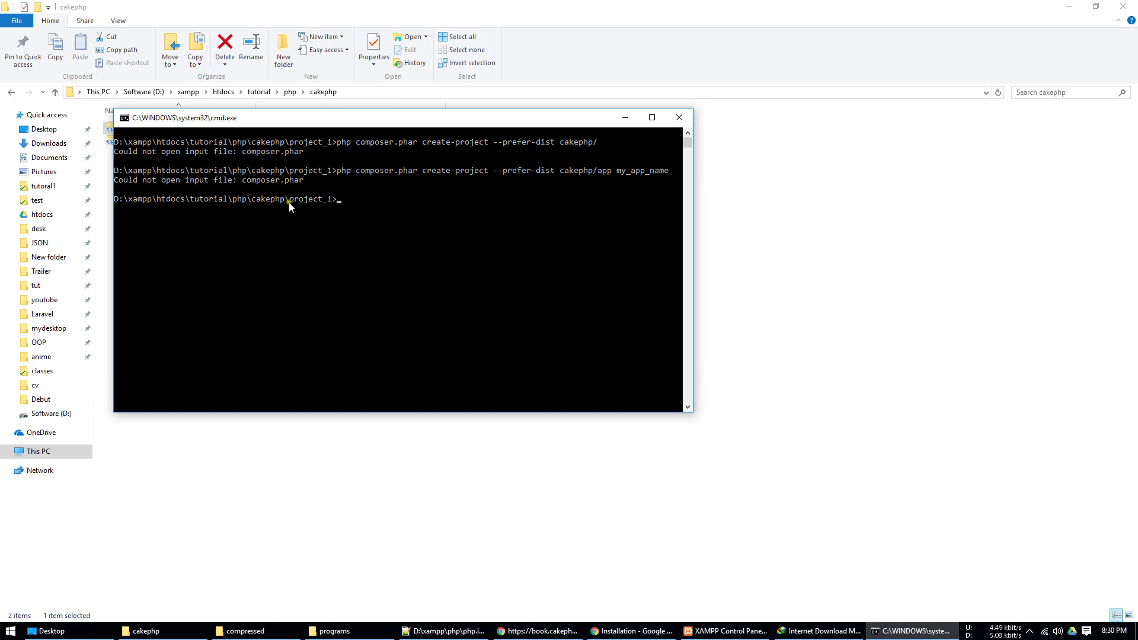
Select the composer self-update and create-project line in the installation guide.
click(632, 630)
drag(399, 270, 783, 282)
click(469, 355)
mouse_move(413, 332)
mouse_down()
mouse_move(792, 338)
mouse_move(412, 333)
mouse_up()
key(ctrl+c)
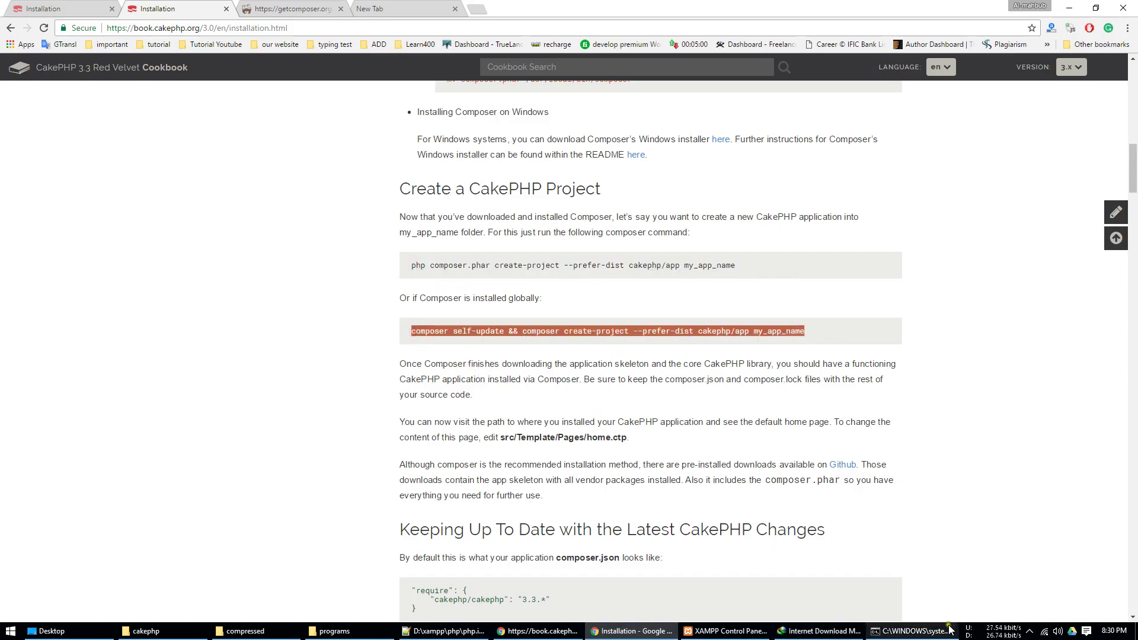
Paste and run that command in Command Prompt, then review the missing intl extension errors.
click(910, 630)
right_click(536, 324)
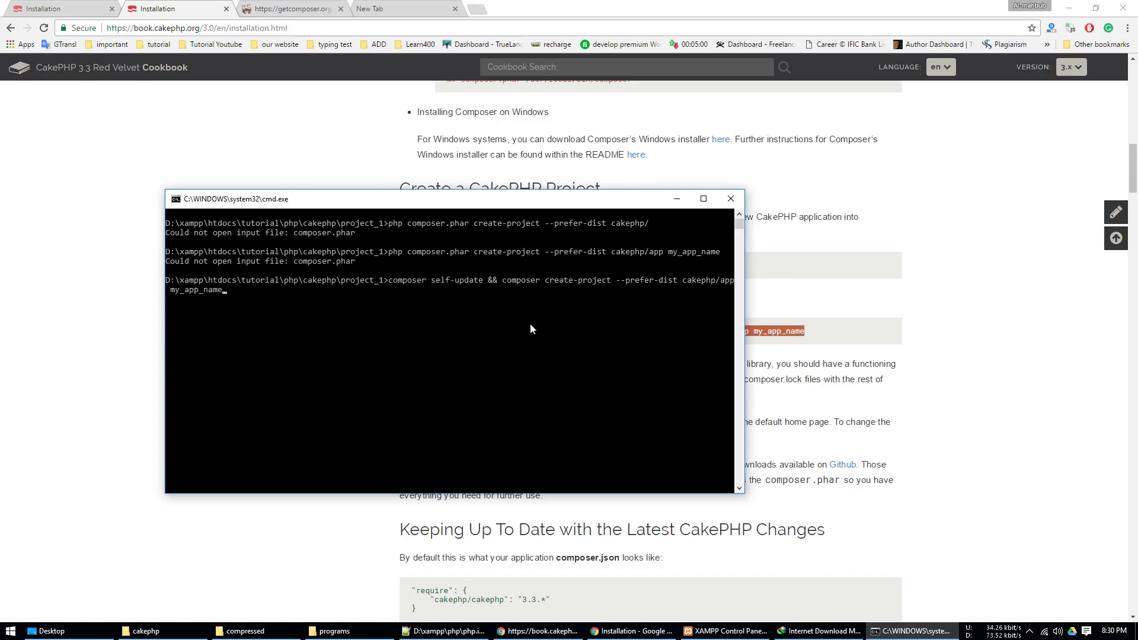
key(Return)
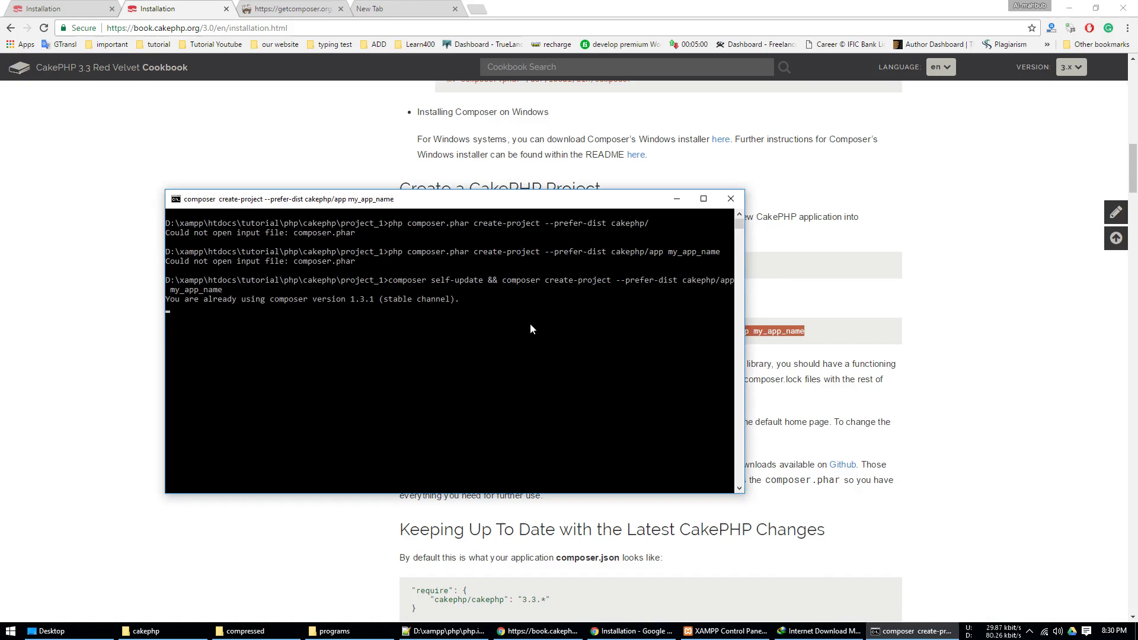
click(386, 329)
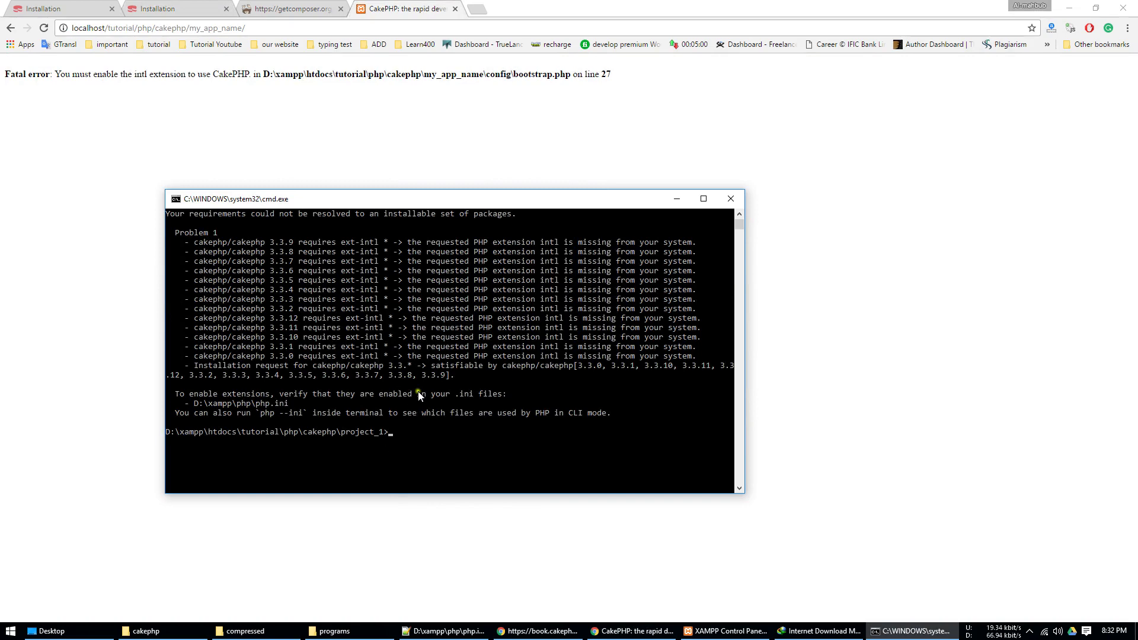
click(434, 338)
Open project_1 and then its my_app_name folder in File Explorer.
click(156, 632)
click(215, 127)
click(169, 141)
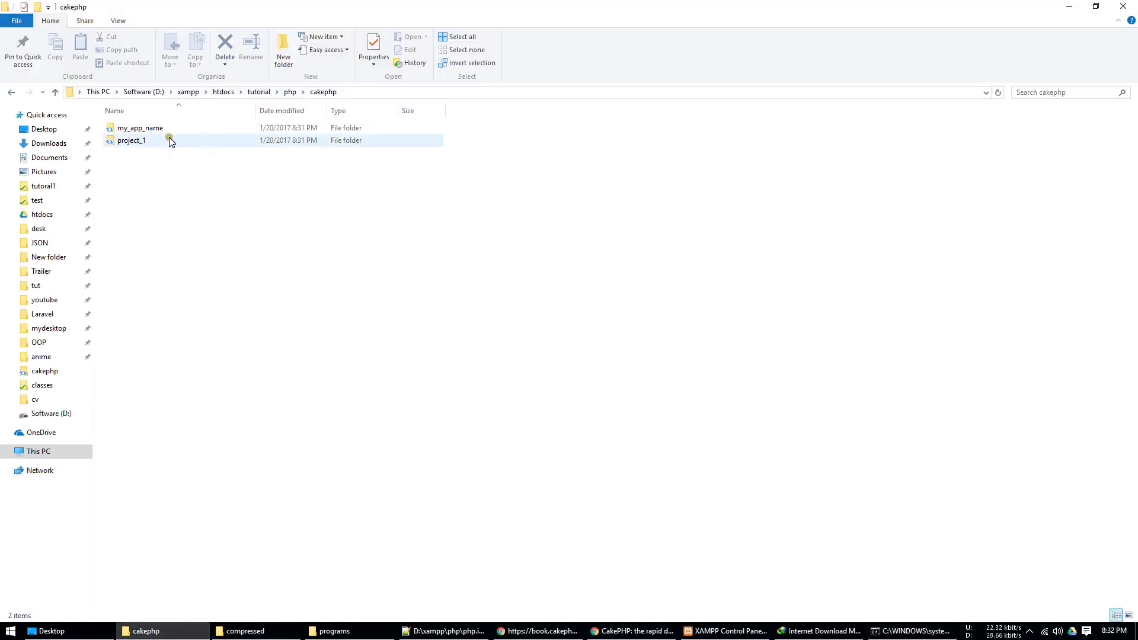
click(141, 141)
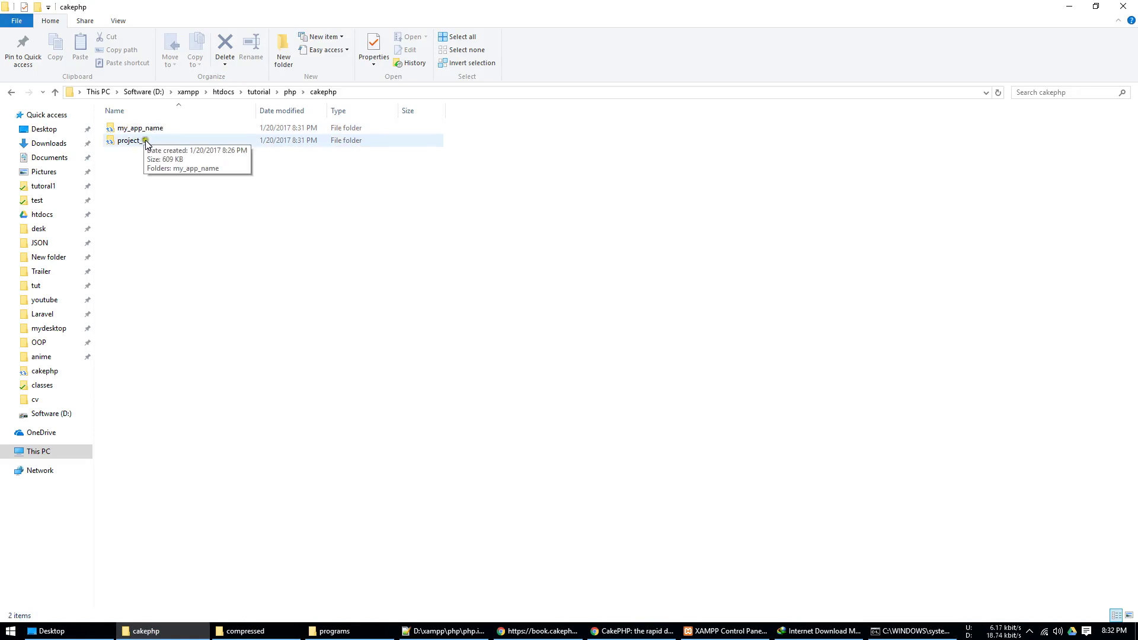
double_click(145, 139)
double_click(144, 129)
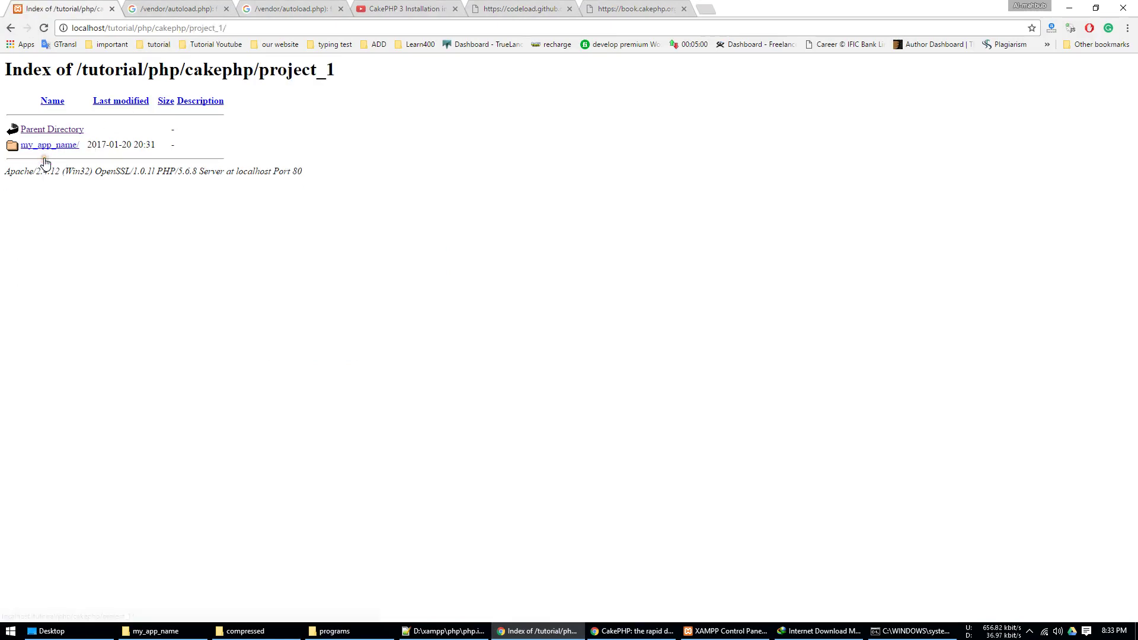
Load my_app_name on localhost and highlight the vendor/autoload.php warning and fatal error lines.
click(51, 148)
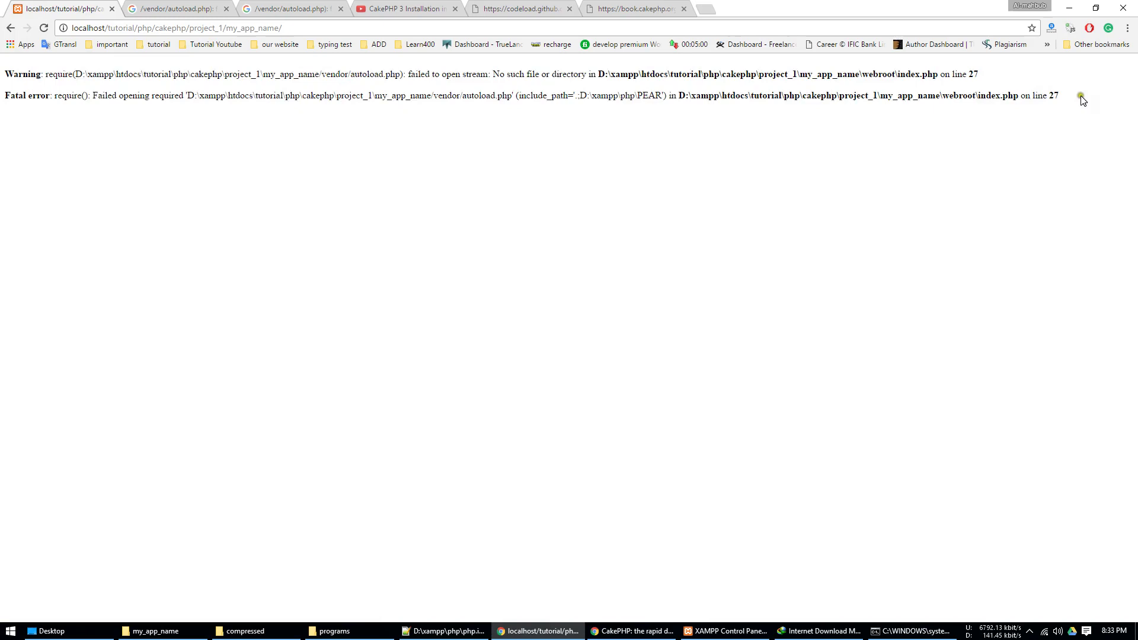
drag(1082, 97, 5, 74)
click(231, 148)
click(190, 632)
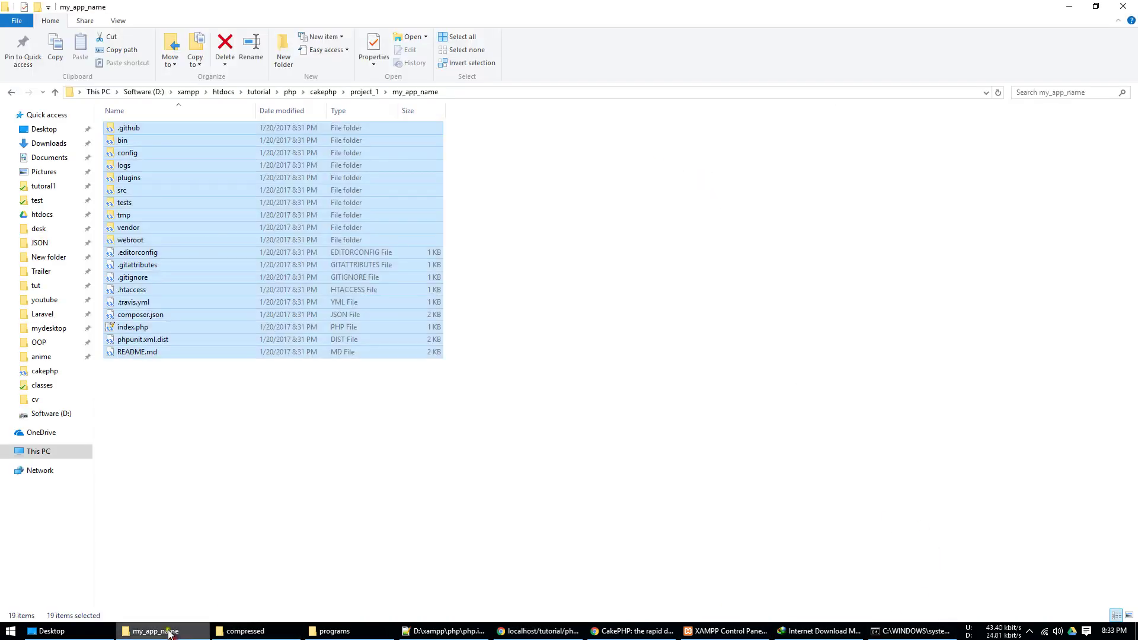
key(alt+Tab)
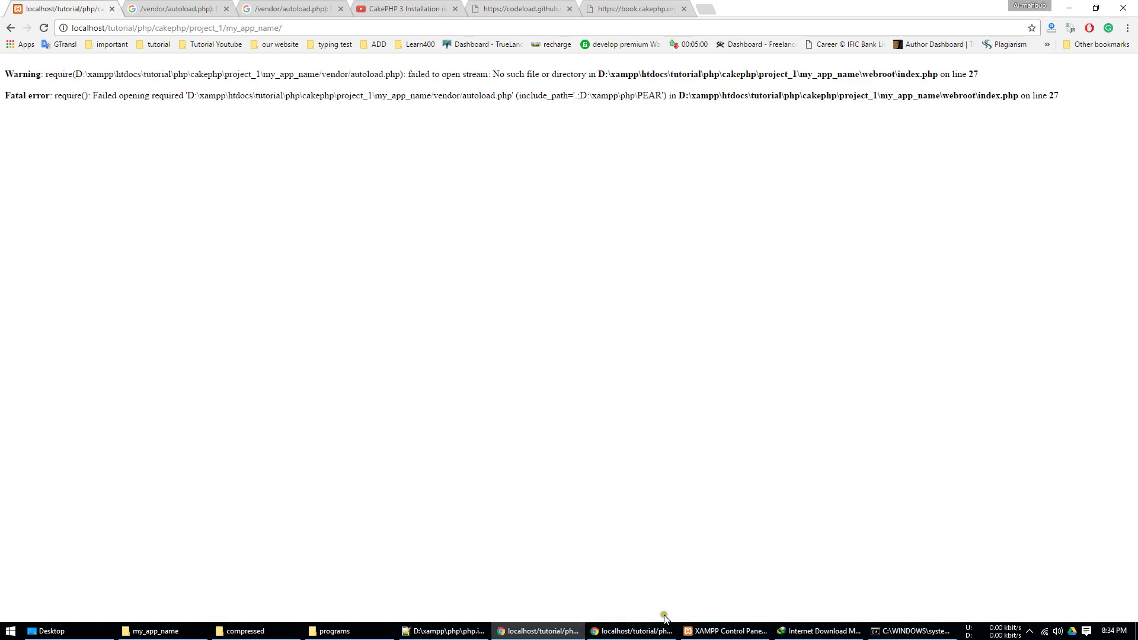
Stop Apache in XAMPP and select both my_app_name and project_1 in the cakephp folder.
click(703, 632)
click(711, 241)
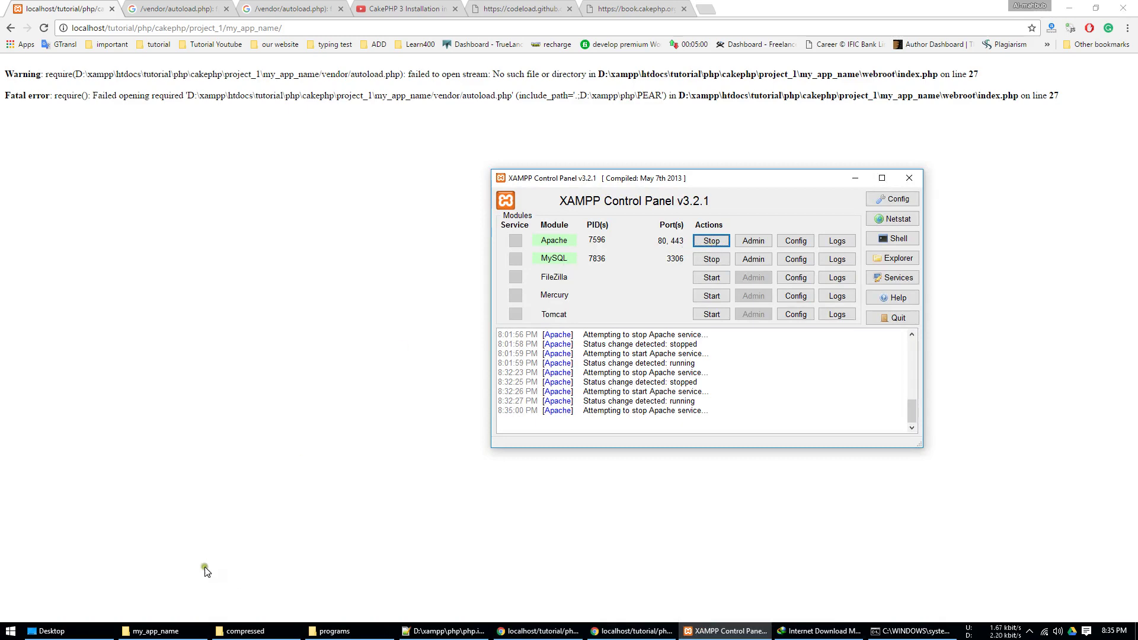
click(155, 632)
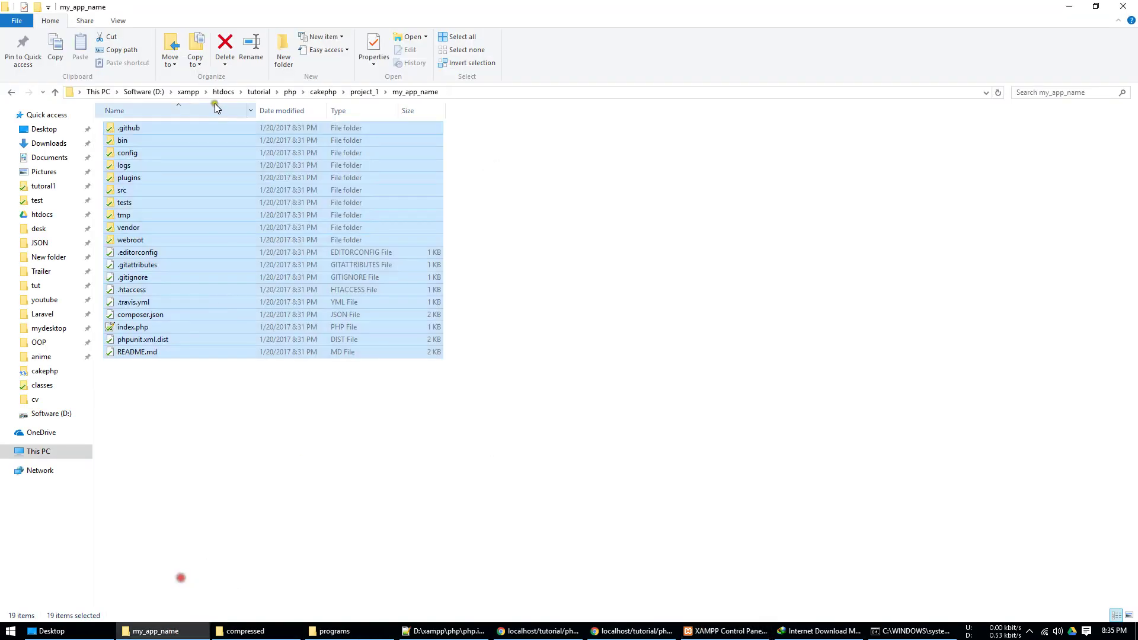
click(364, 92)
click(324, 92)
drag(173, 157, 119, 133)
drag(188, 165, 120, 105)
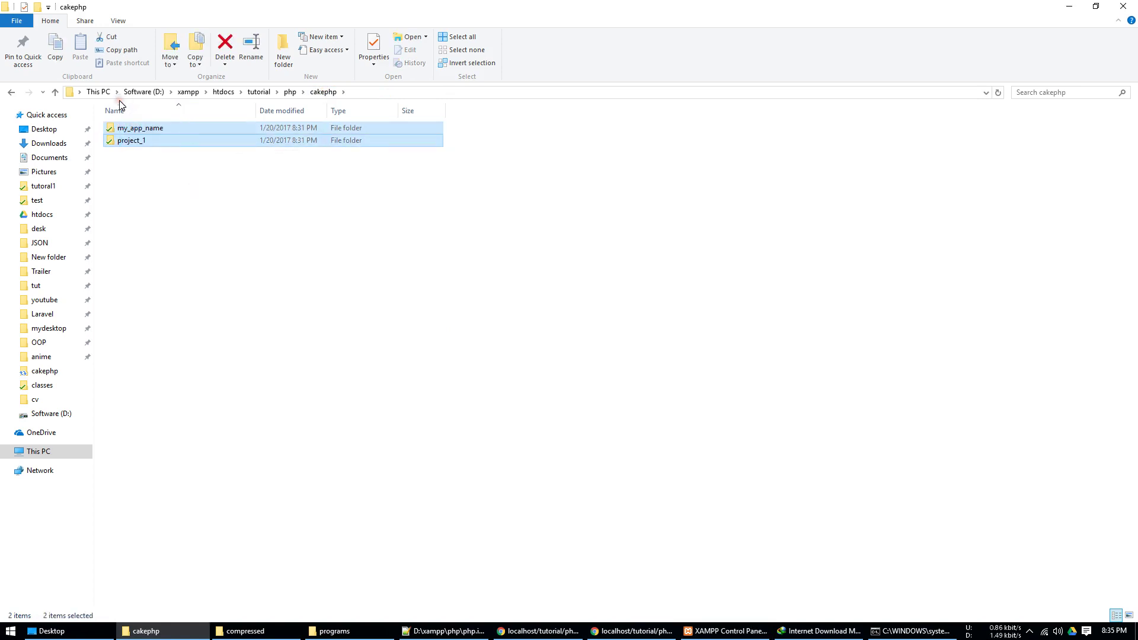
Permanently delete the selected folders with Shift+Delete, retrying when project_1 is reported in use.
key(shift+Delete)
key(Return)
click(138, 150)
click(143, 144)
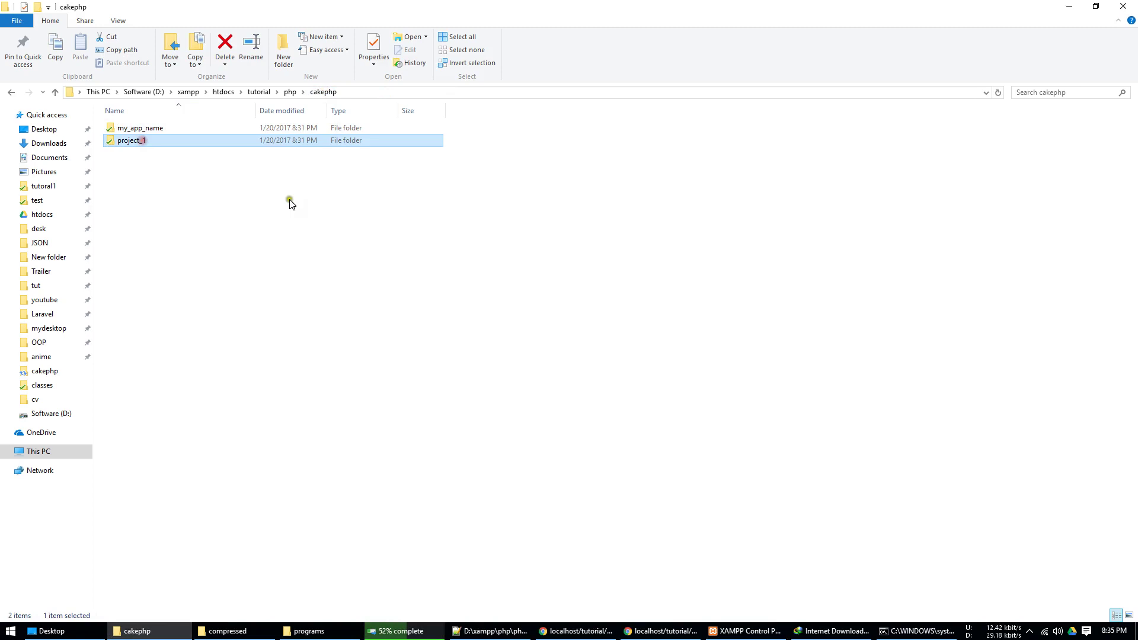
click(400, 631)
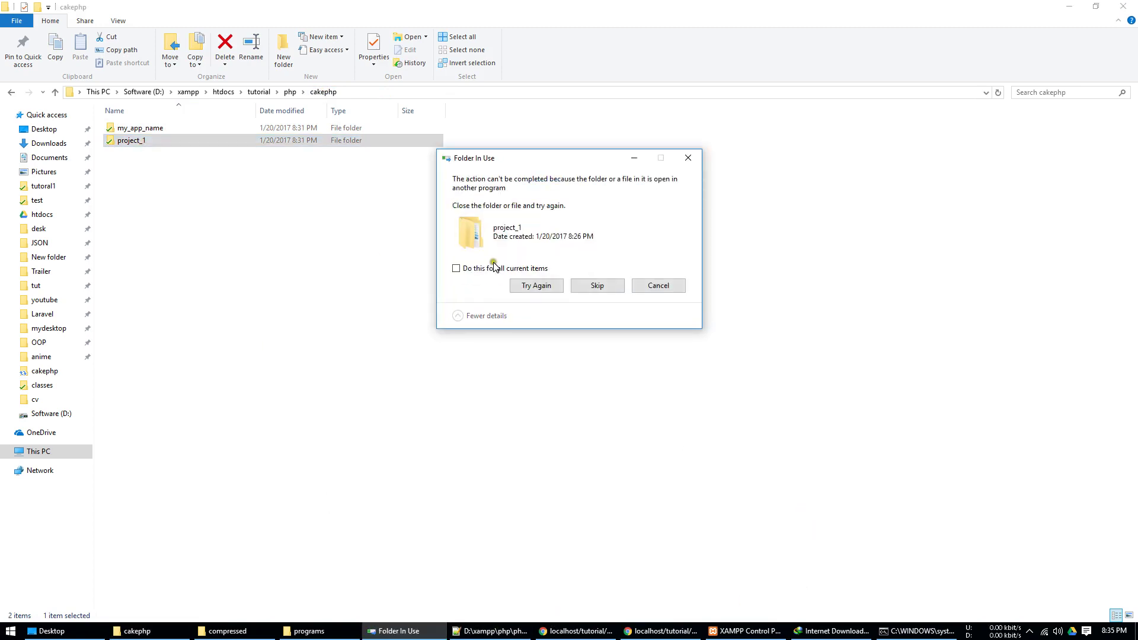
click(527, 285)
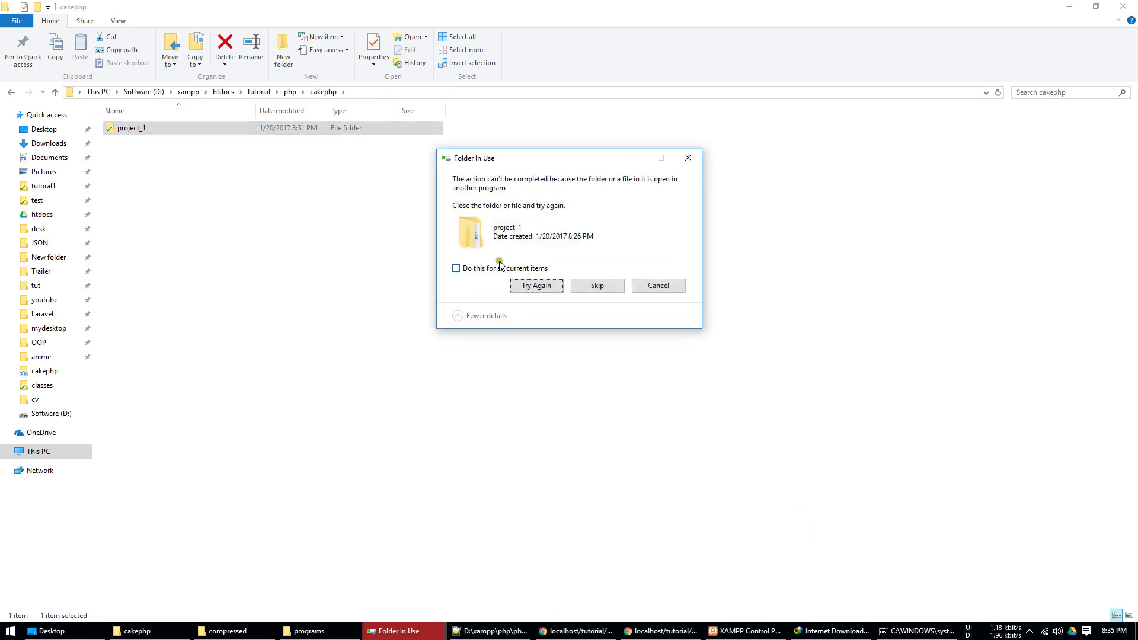
click(500, 268)
click(535, 286)
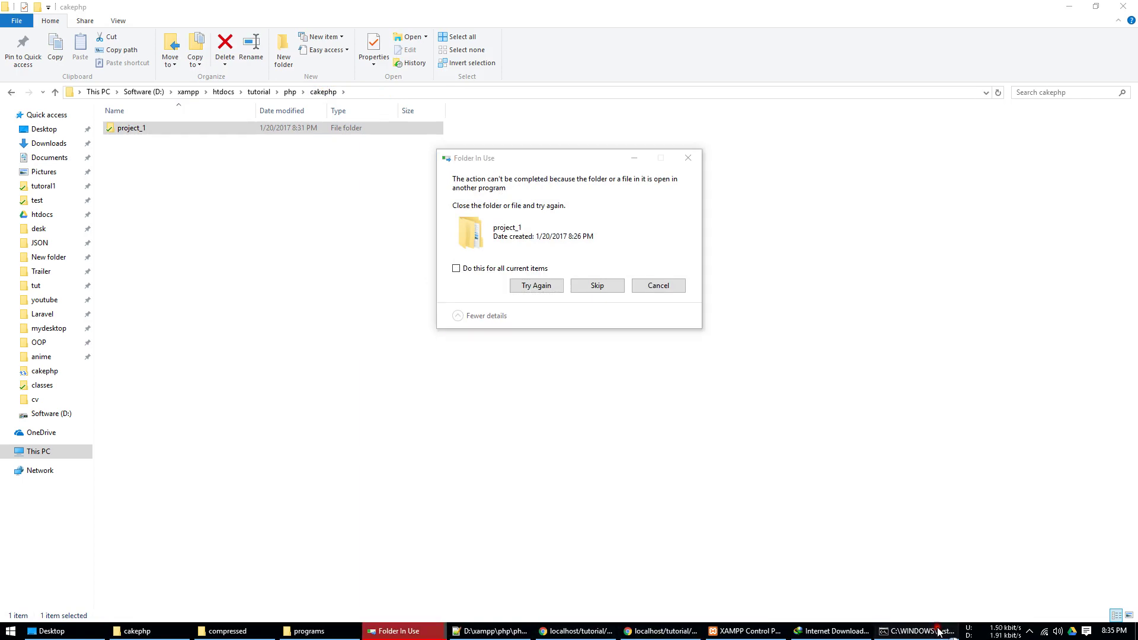
Close the command window holding project_1 open and retry until the deletion completes.
click(918, 631)
click(734, 197)
click(536, 284)
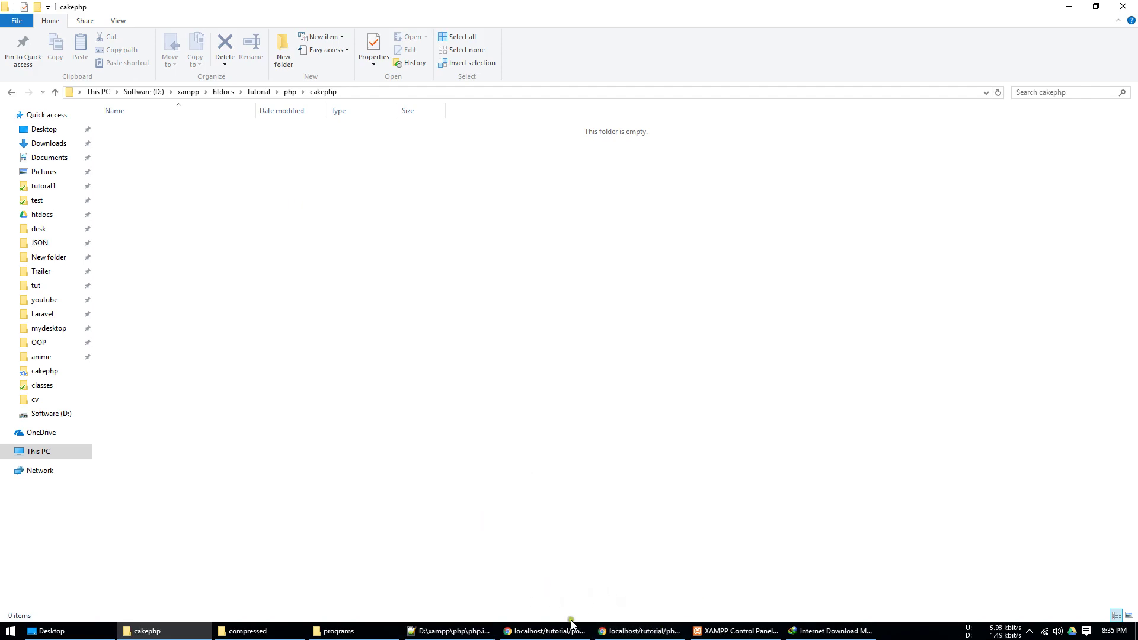
click(545, 633)
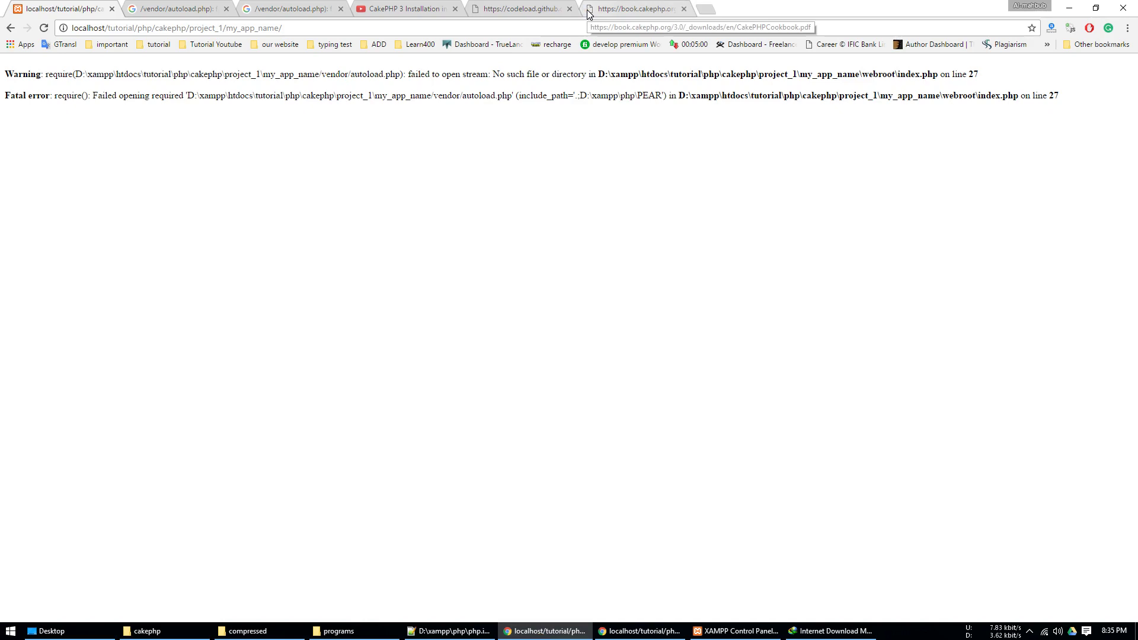
click(152, 631)
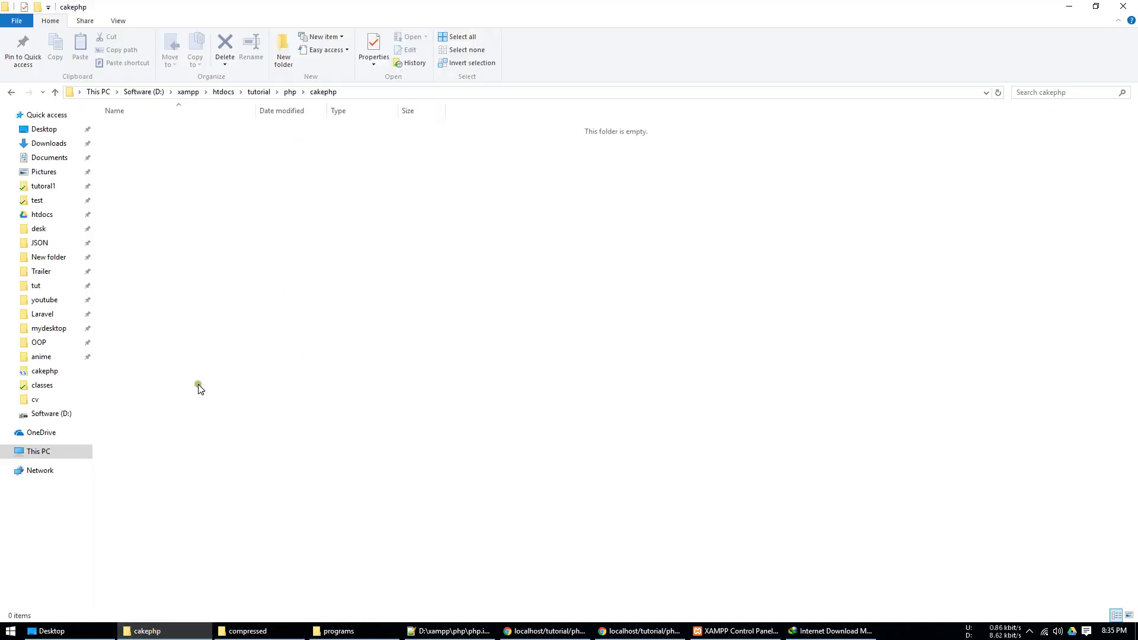
Go to D:\xampp\php, select php.ini and bring up its context menu.
click(188, 92)
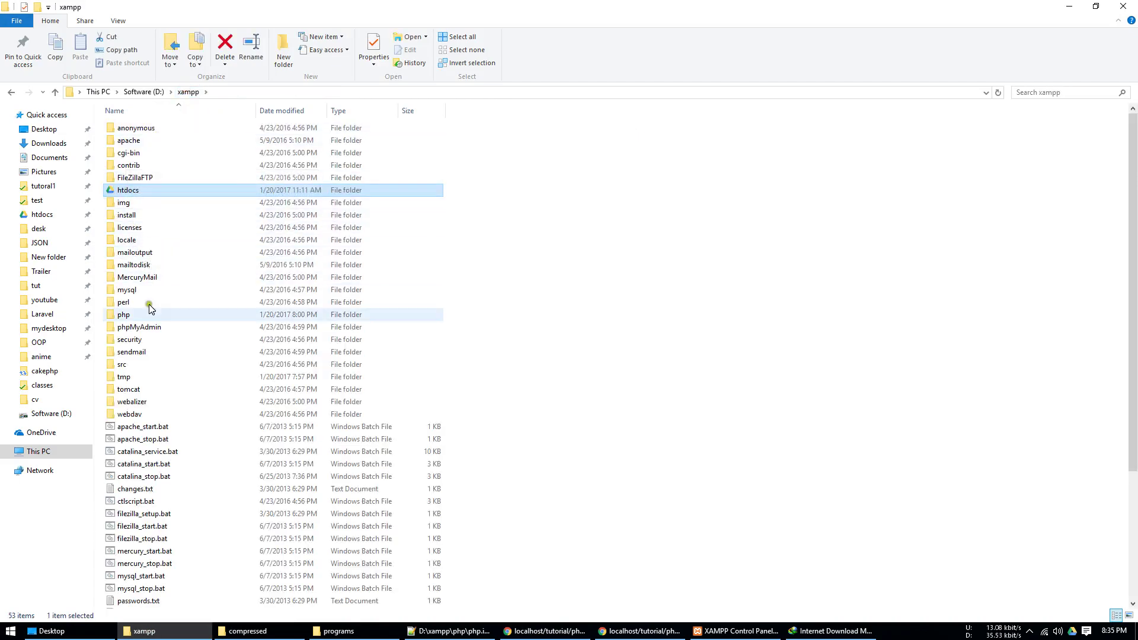
double_click(123, 314)
key(p)
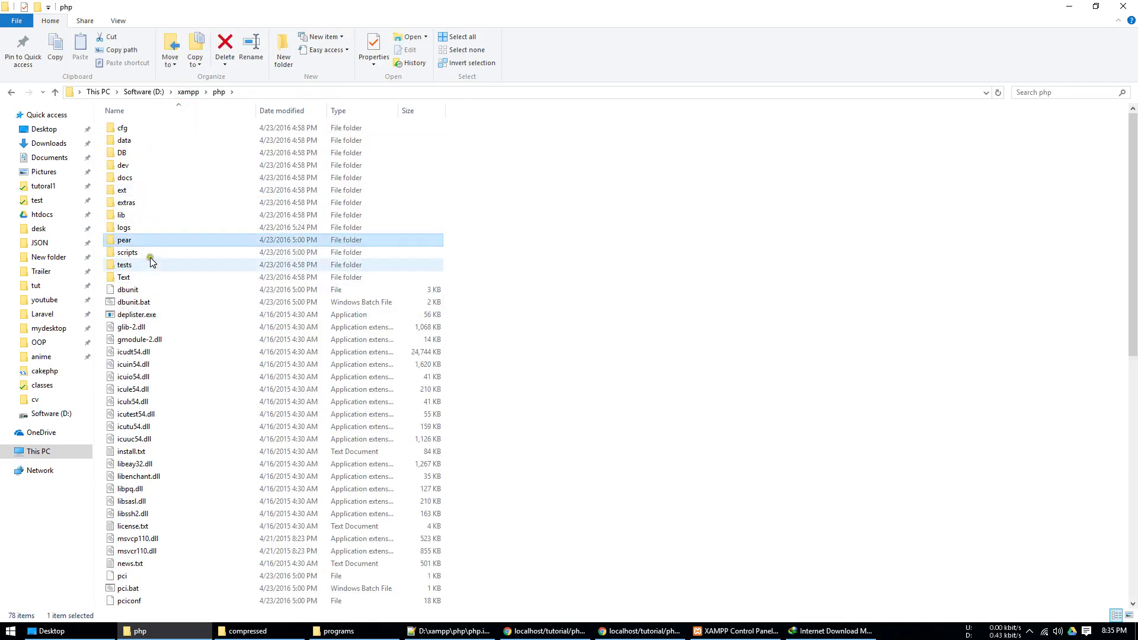
key(p)
key(p)
key(p)
key(p)
key(p)
key(p)
key(p)
scroll(172, 379, down, 5)
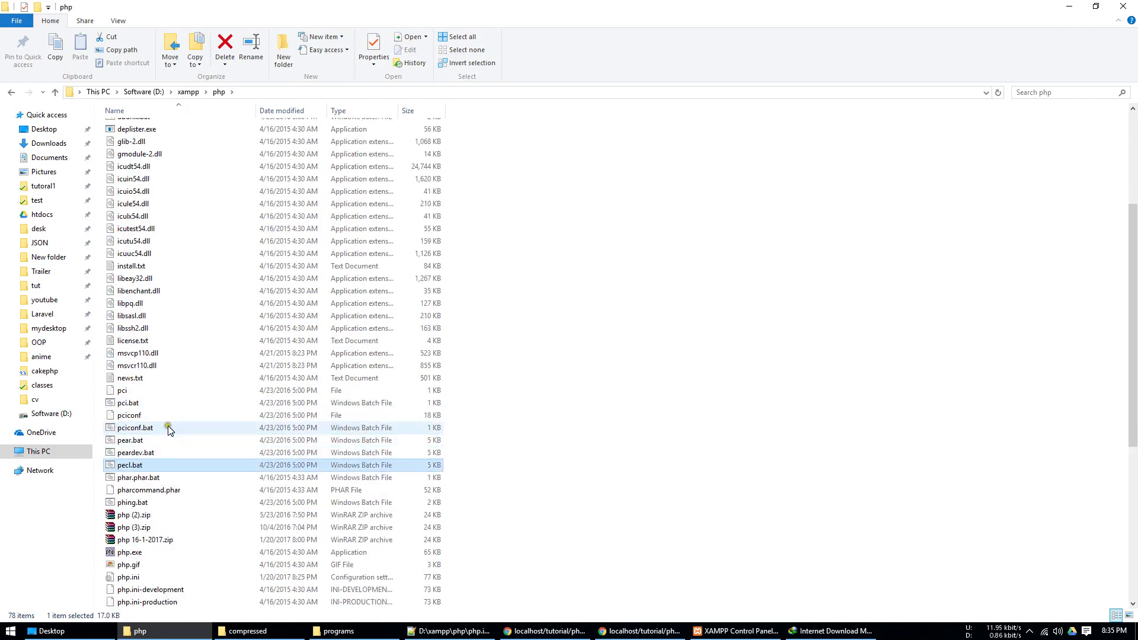
key(p)
key(p)
key(p)
key(p)
key(p)
key(p)
key(p)
key(p)
key(p)
key(p)
key(p)
scroll(172, 456, down, 3)
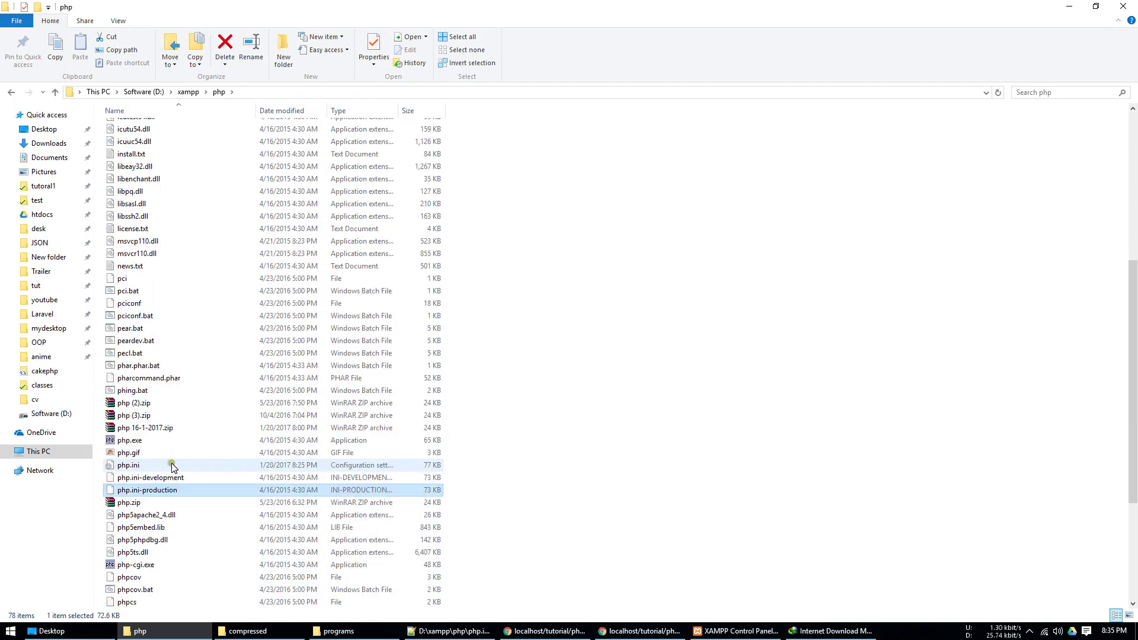
click(135, 467)
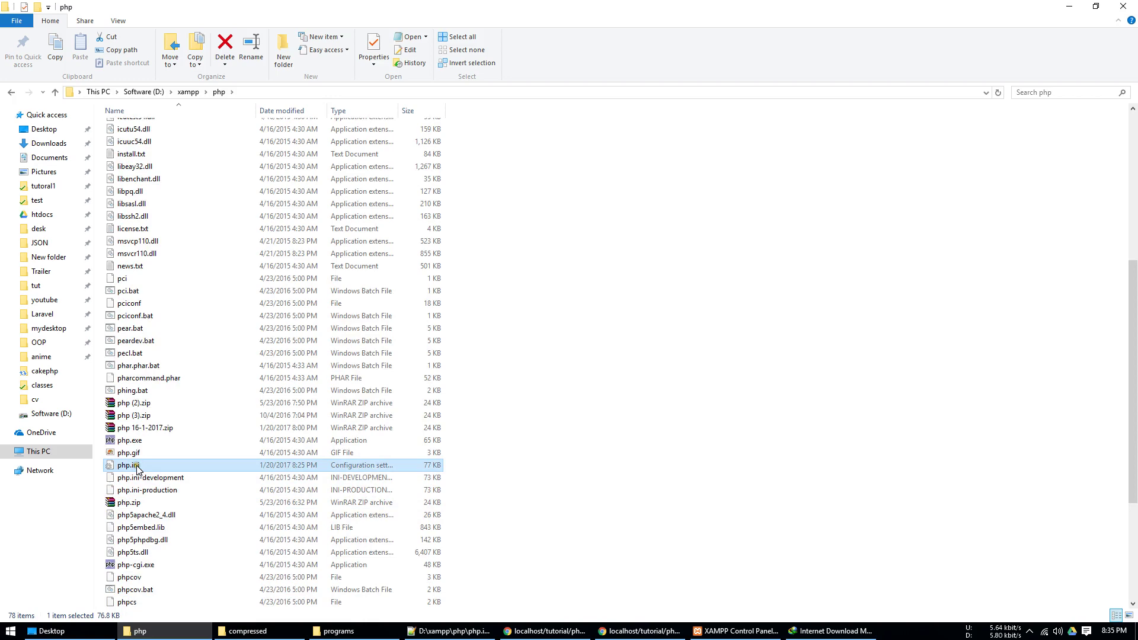
right_click(137, 468)
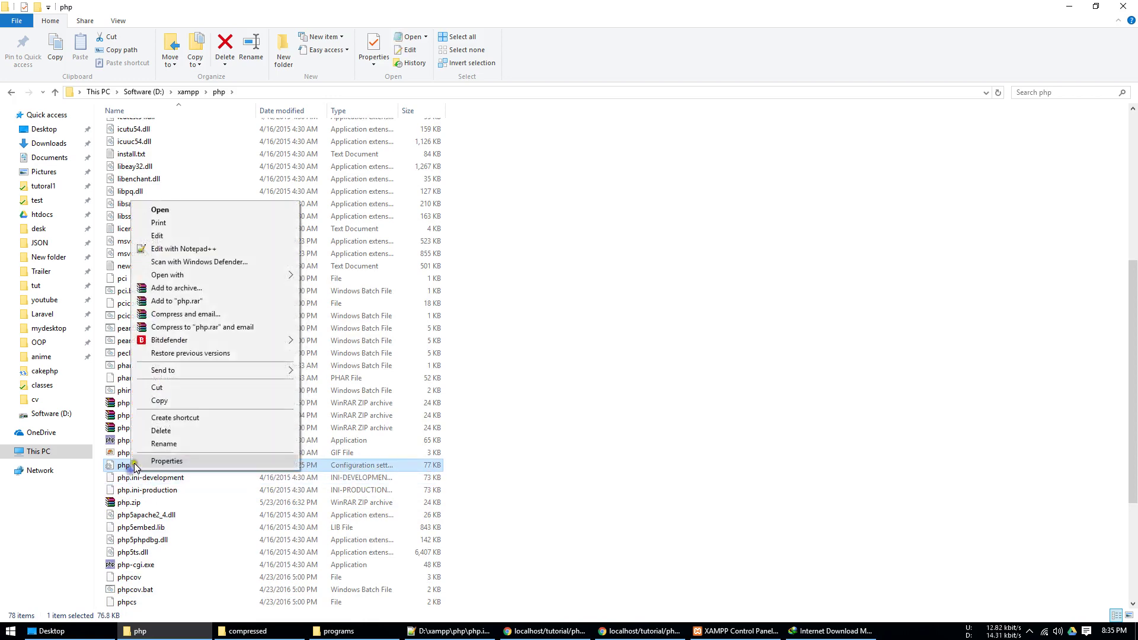
Open php.ini in Notepad++ and locate the php_intl.dll entry on line 999.
click(193, 251)
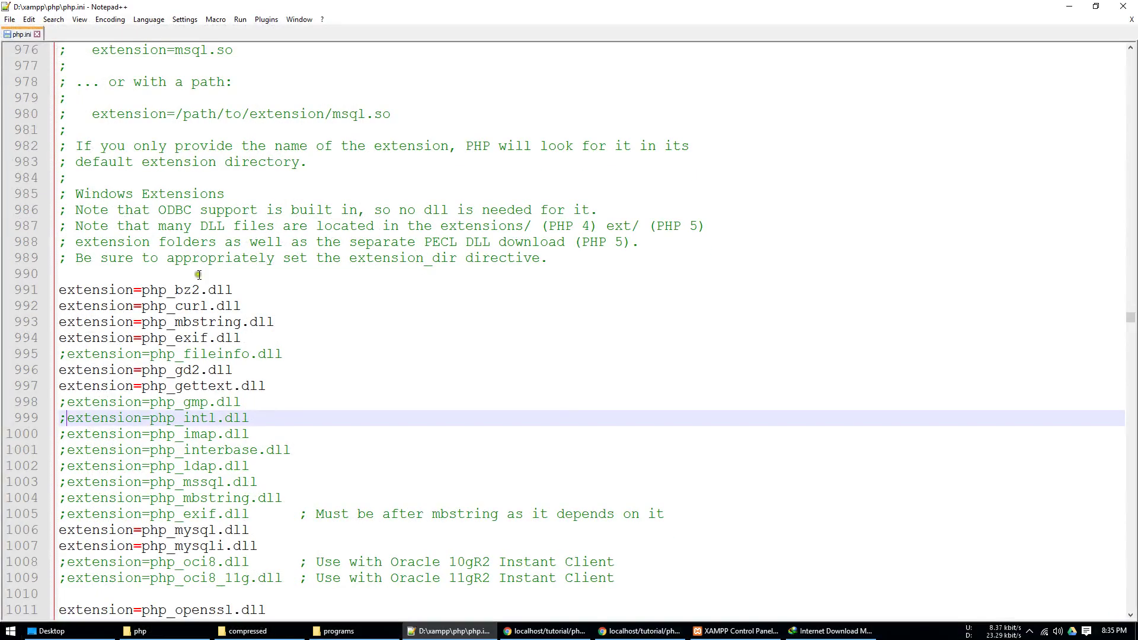
scroll(146, 273, down, 4)
scroll(141, 233, up, 12)
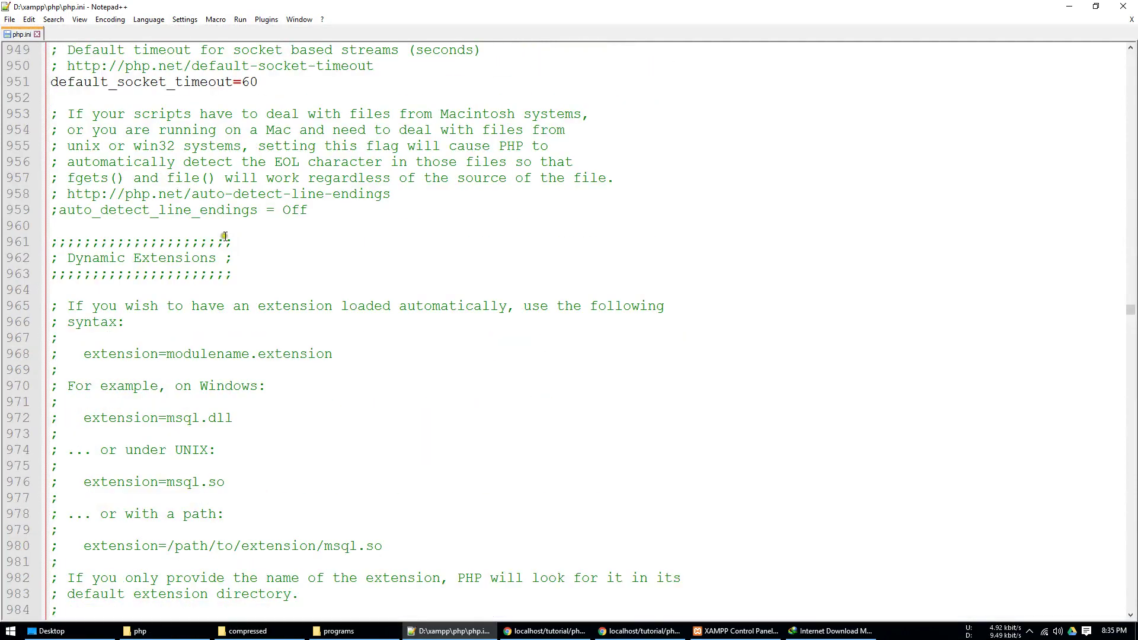
scroll(223, 241, down, 5)
scroll(223, 241, down, 4)
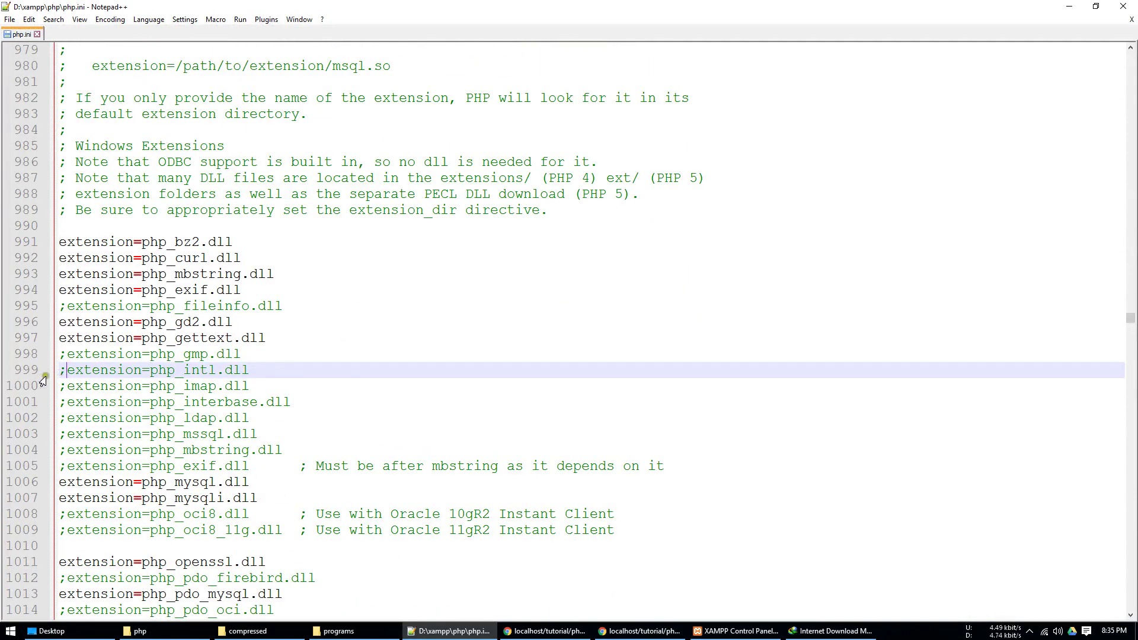
click(85, 370)
drag(183, 372, 222, 375)
Remove the ';' before extension=php_intl.dll, then close the Find dialog and Notepad++.
key(ctrl+f)
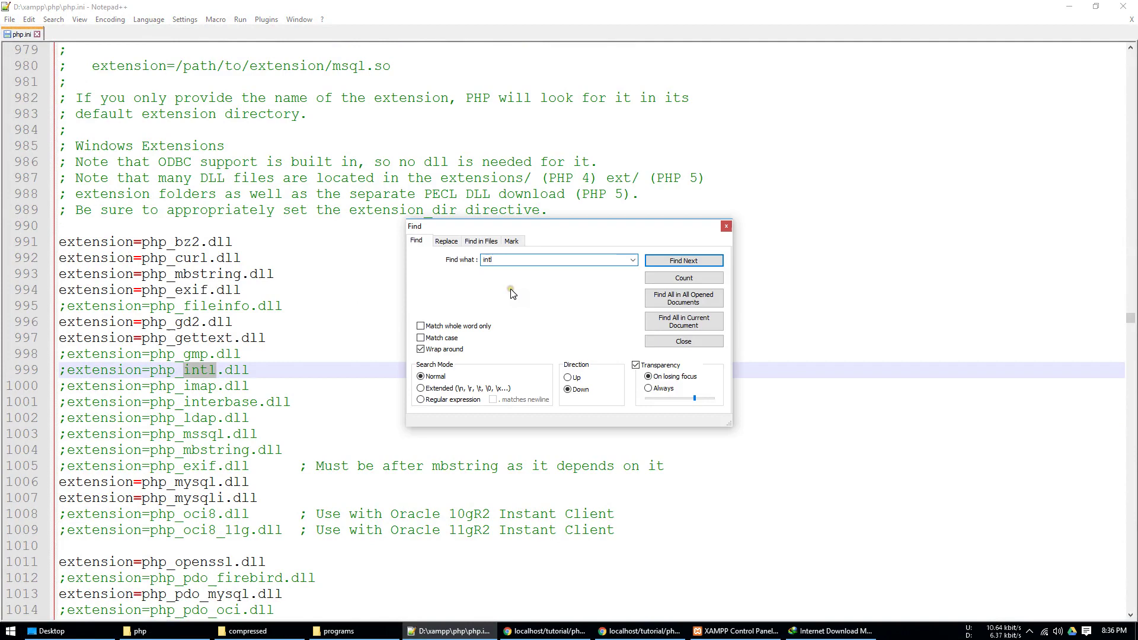
key(Return)
key(Return)
key(Return)
key(Return)
key(Return)
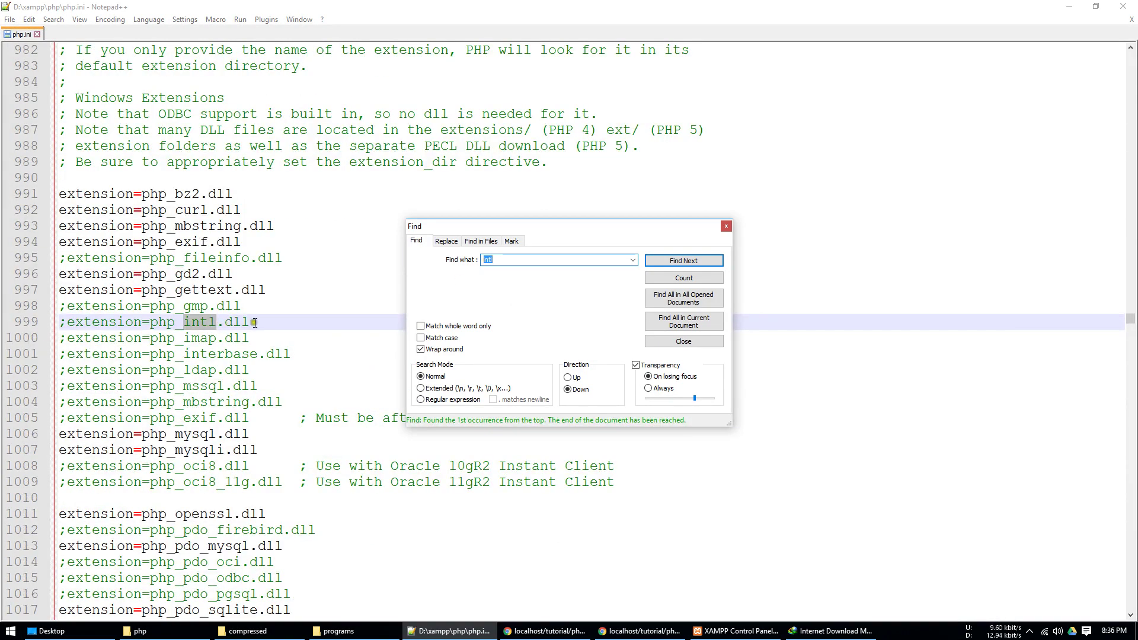
drag(255, 323, 66, 323)
click(69, 323)
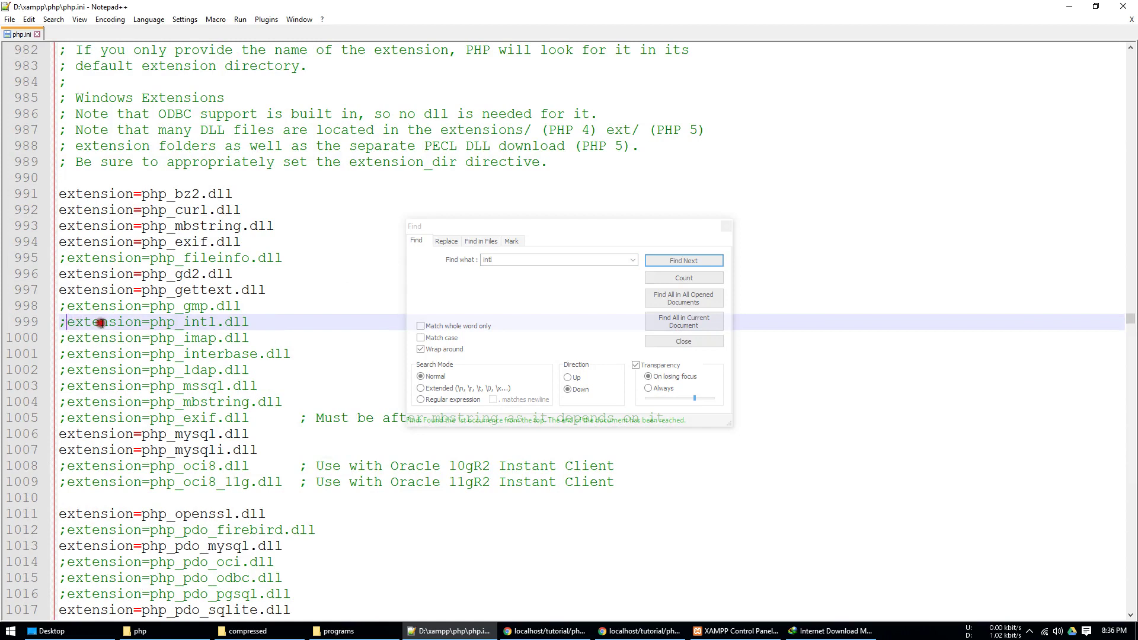
key(BackSpace)
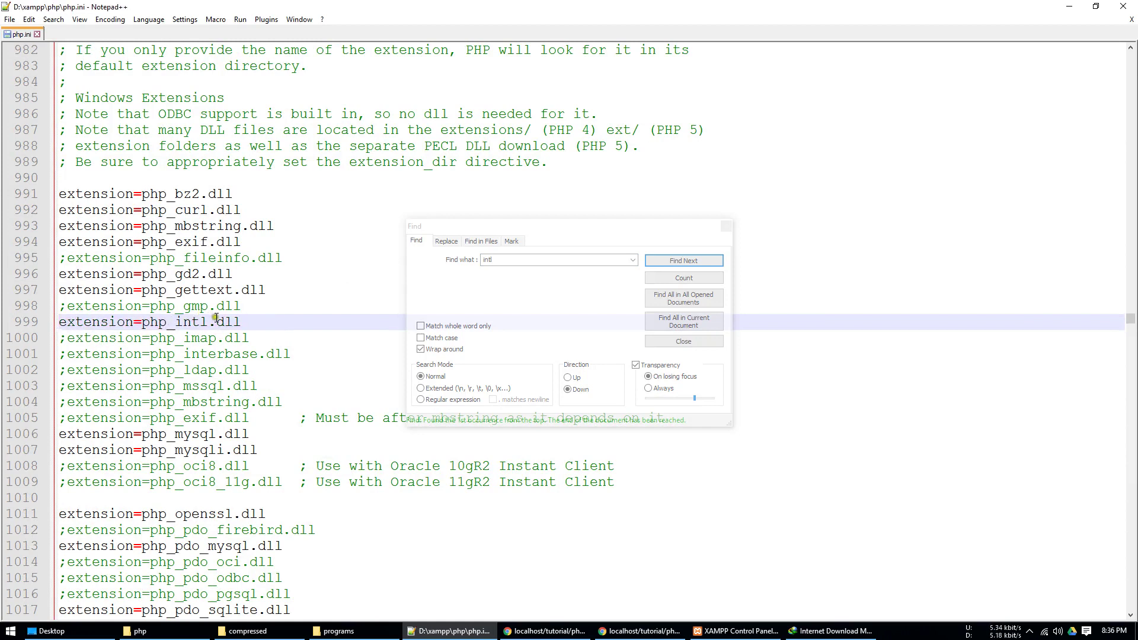
click(719, 224)
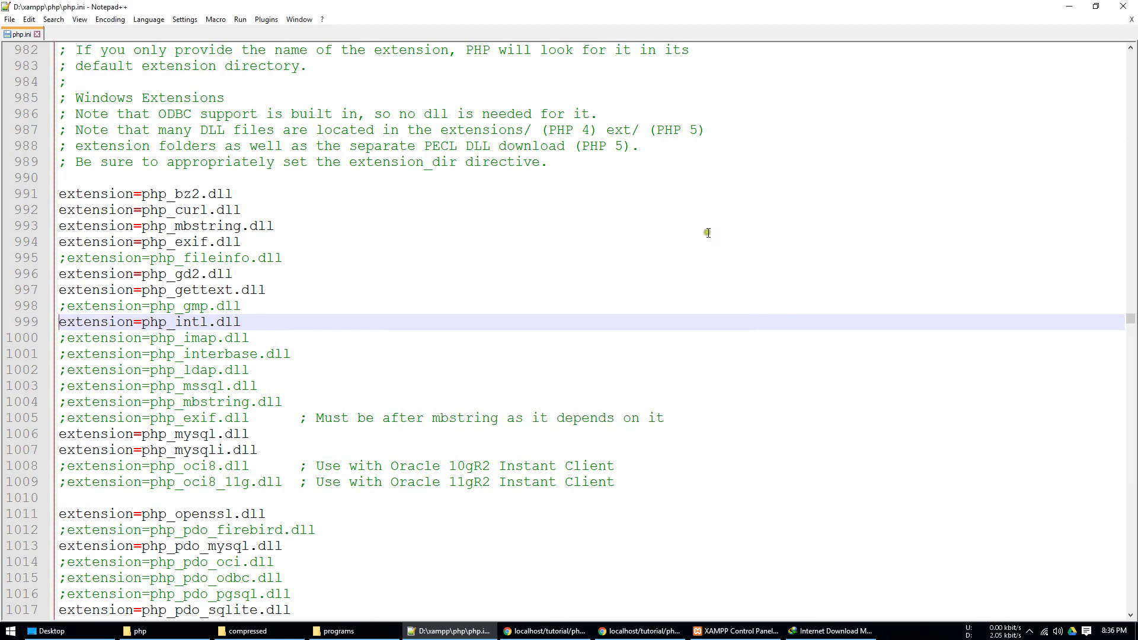
click(1124, 6)
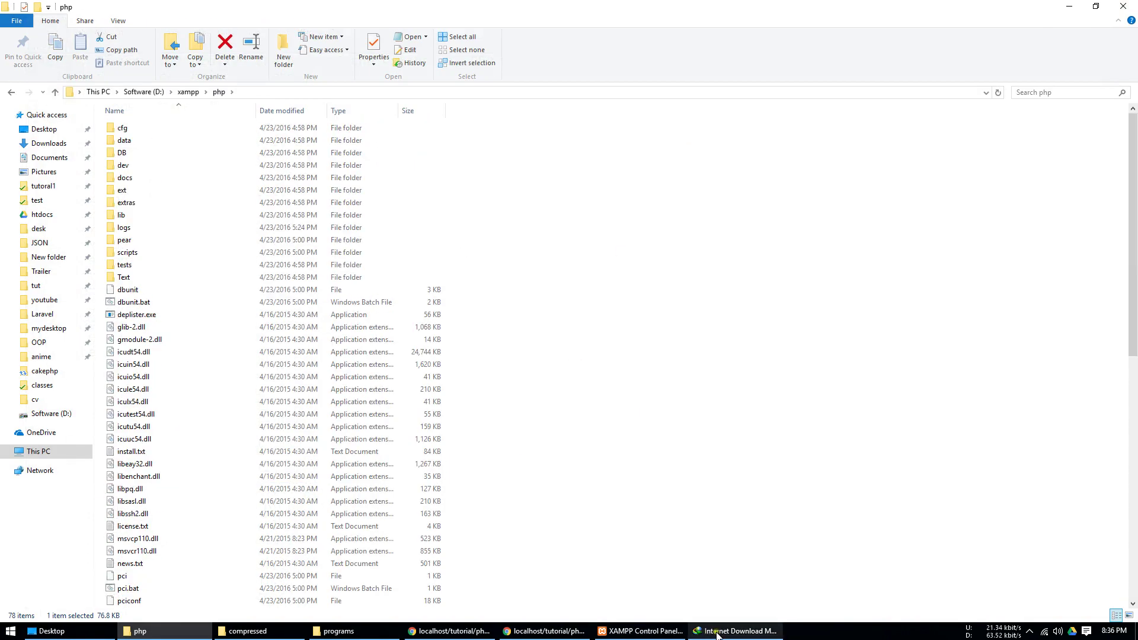
Start Apache again from the XAMPP Control Panel.
click(640, 631)
click(715, 243)
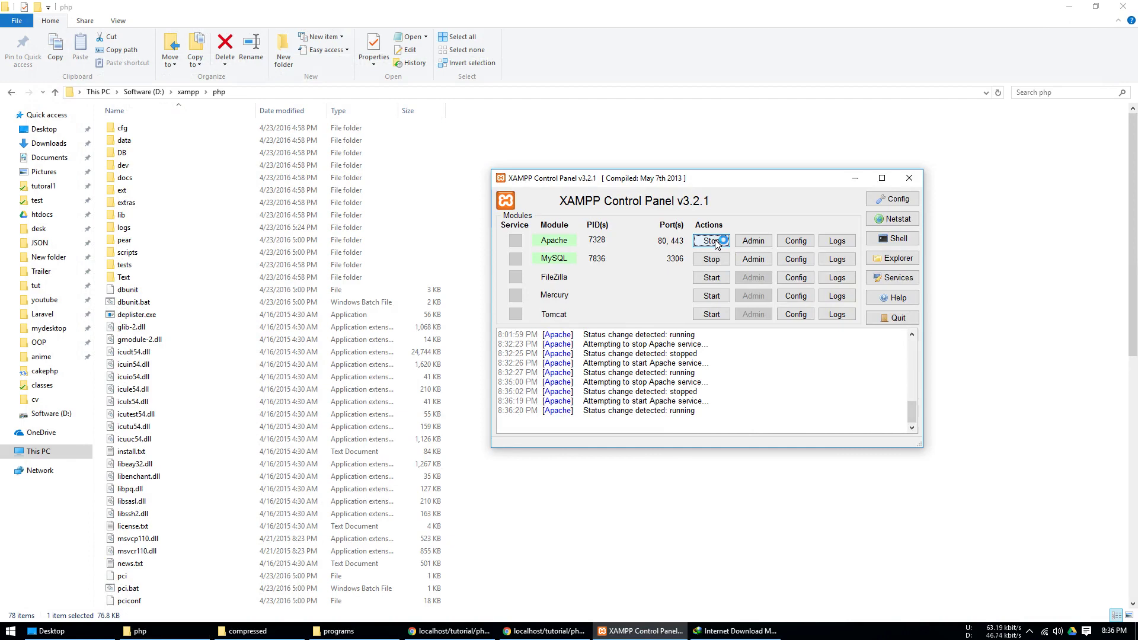
click(140, 631)
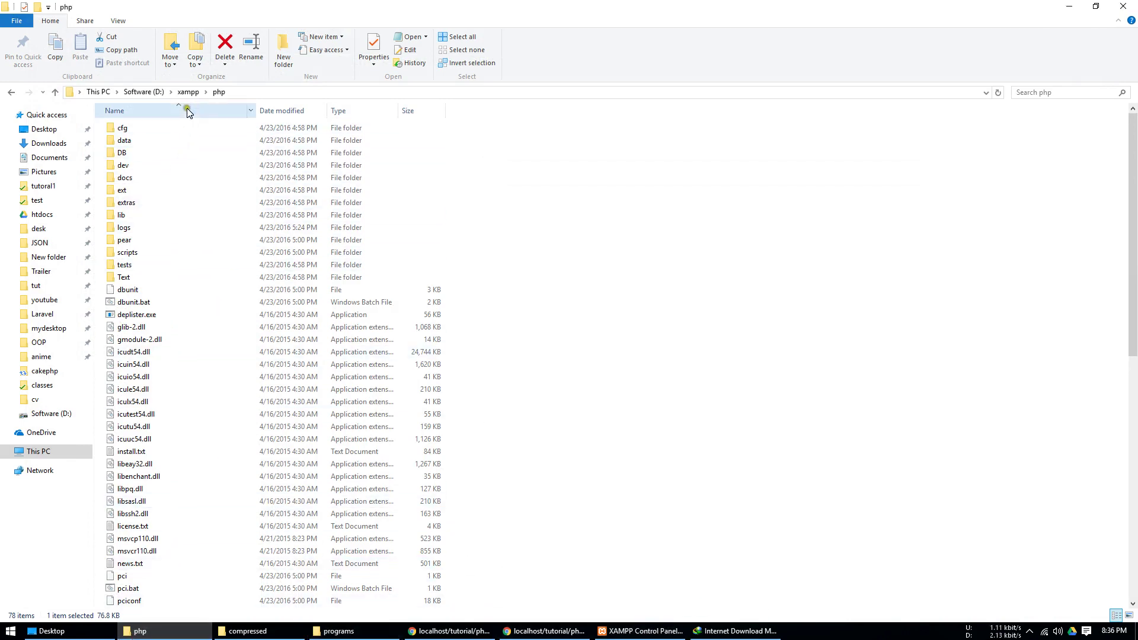
Navigate from D:\xampp to htdocs\tutorial\php\cakephp in File Explorer.
click(186, 93)
double_click(149, 191)
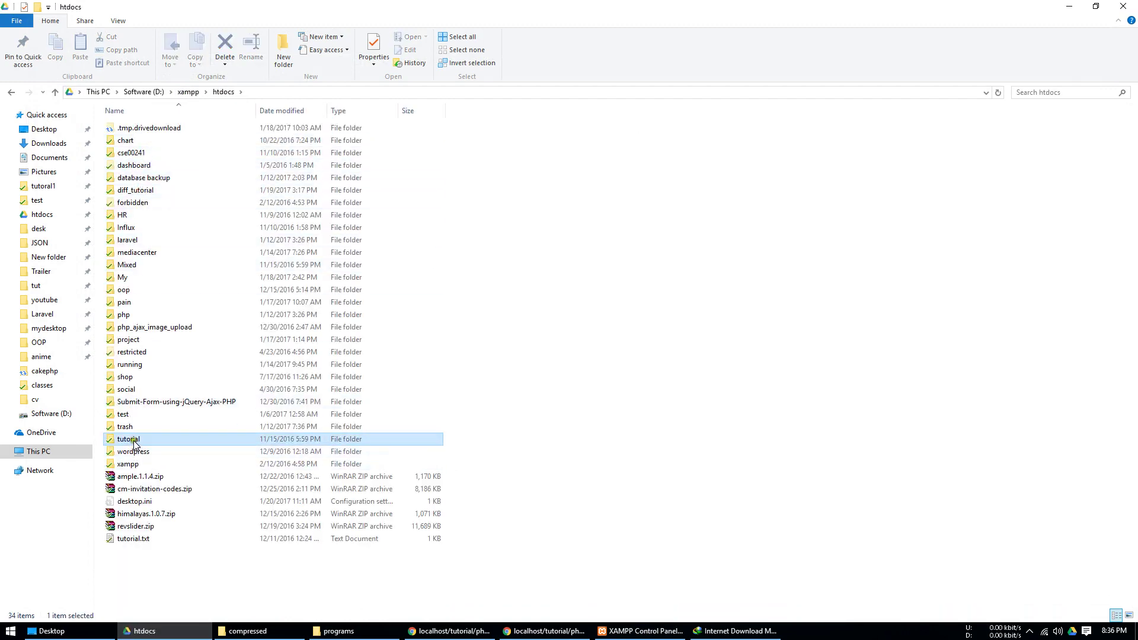
double_click(133, 439)
double_click(127, 153)
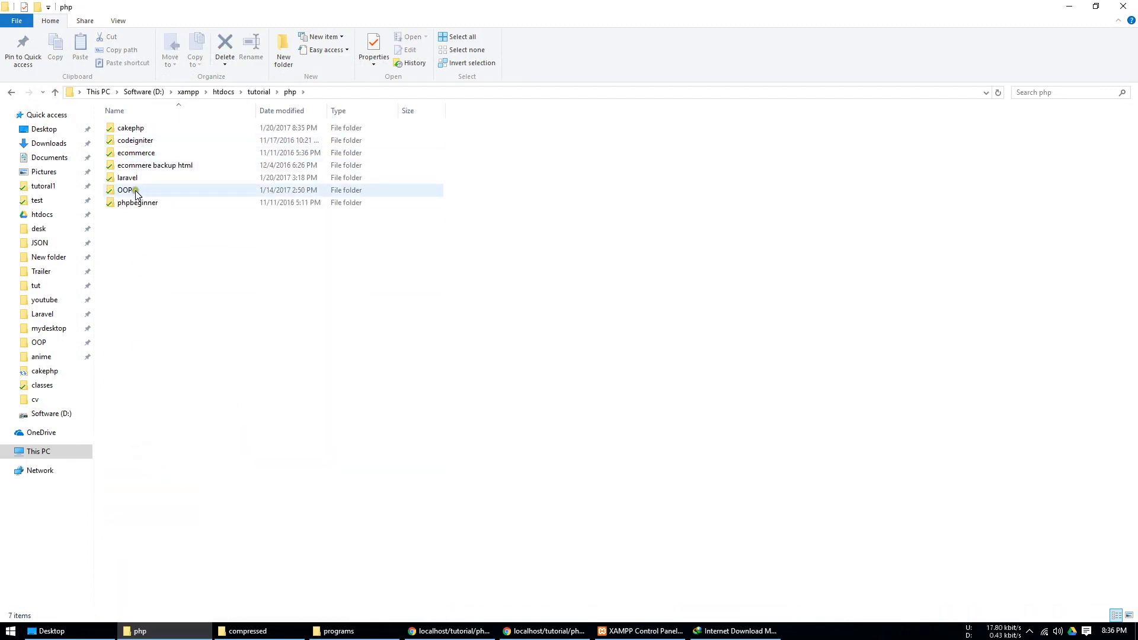
double_click(136, 181)
click(289, 92)
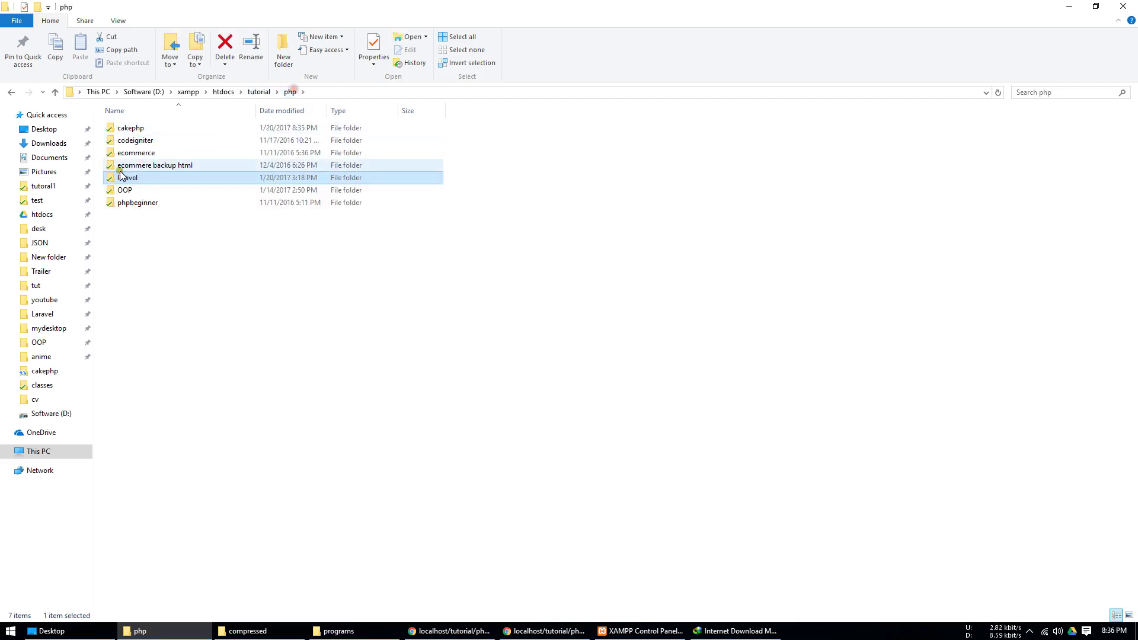
click(136, 129)
double_click(135, 129)
Create a new folder named project in cakephp and bring up its context menu.
right_click(132, 153)
click(176, 282)
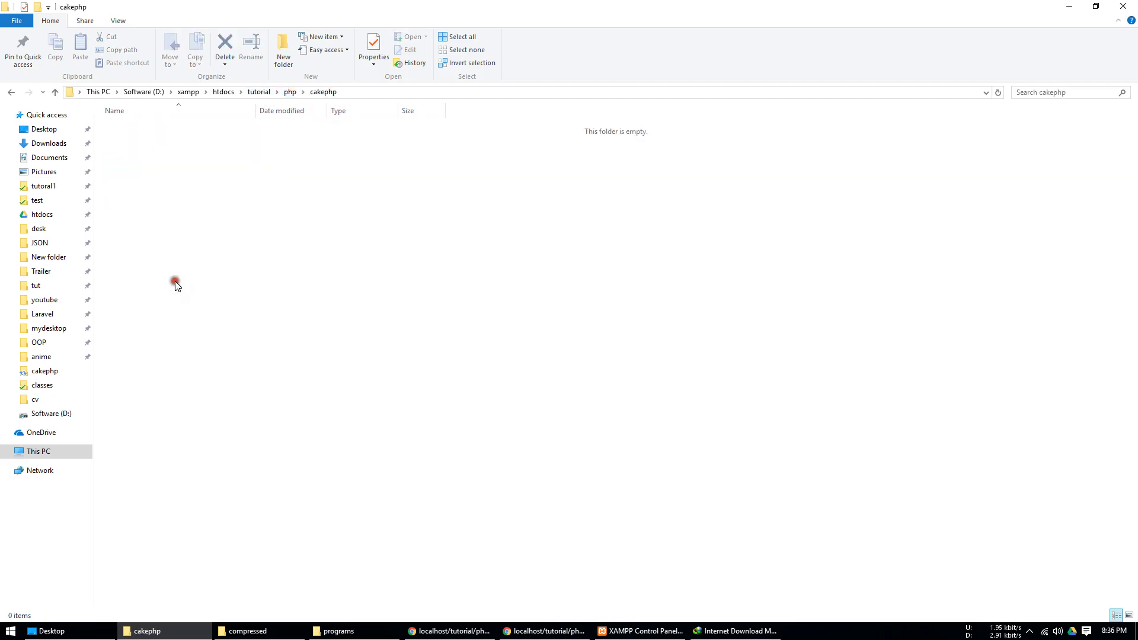
right_click(285, 217)
mouse_move(349, 342)
click(442, 342)
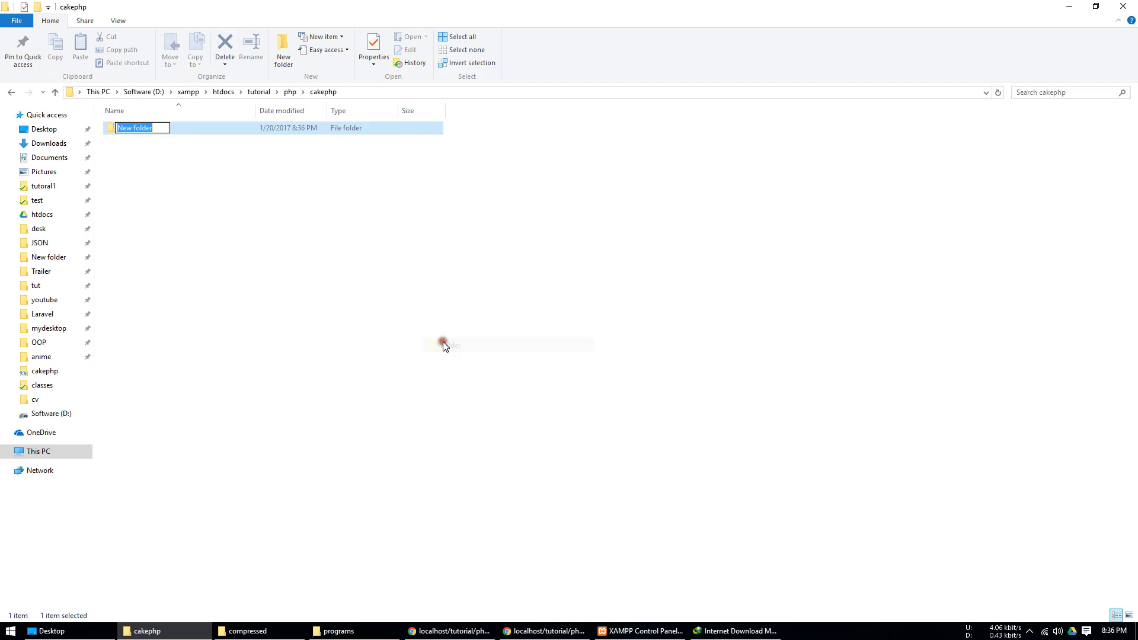
text(project)
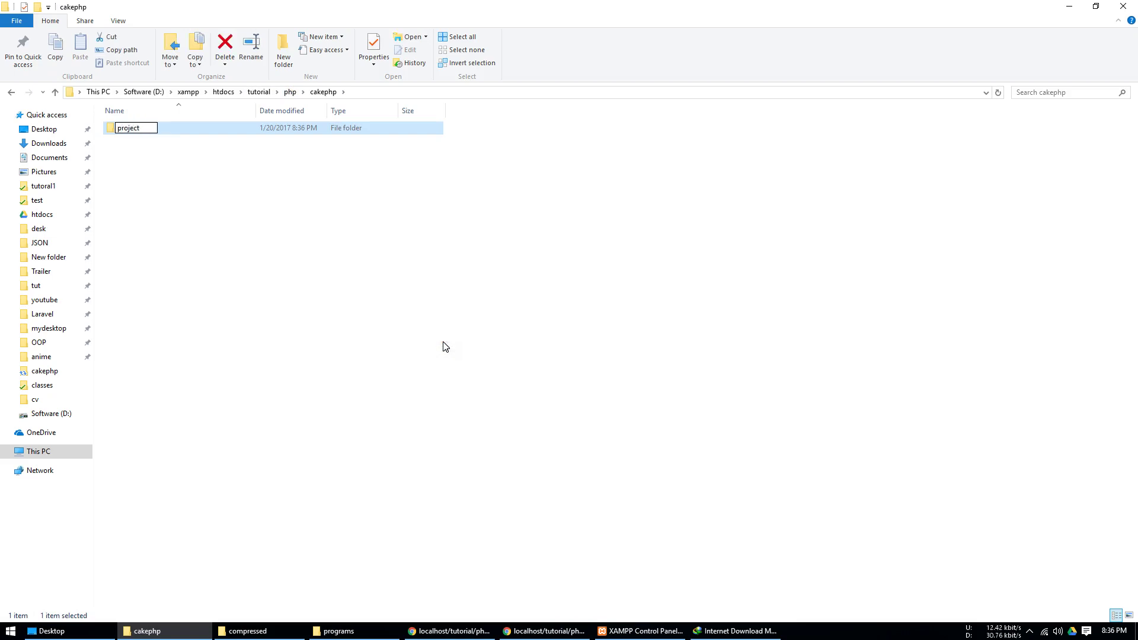
key(Return)
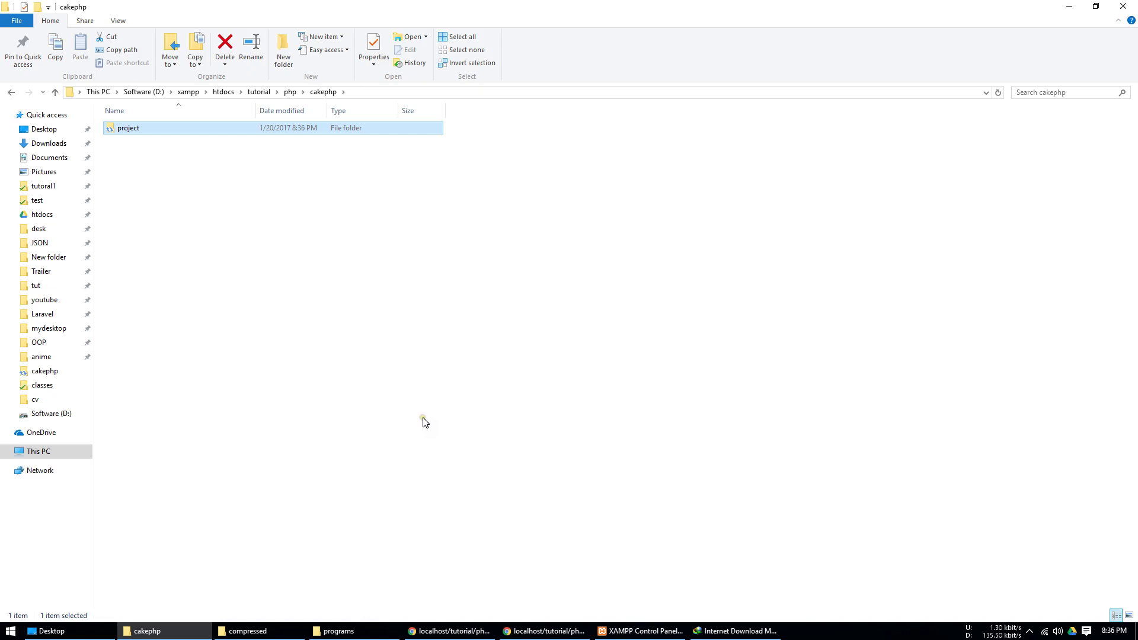
click(930, 163)
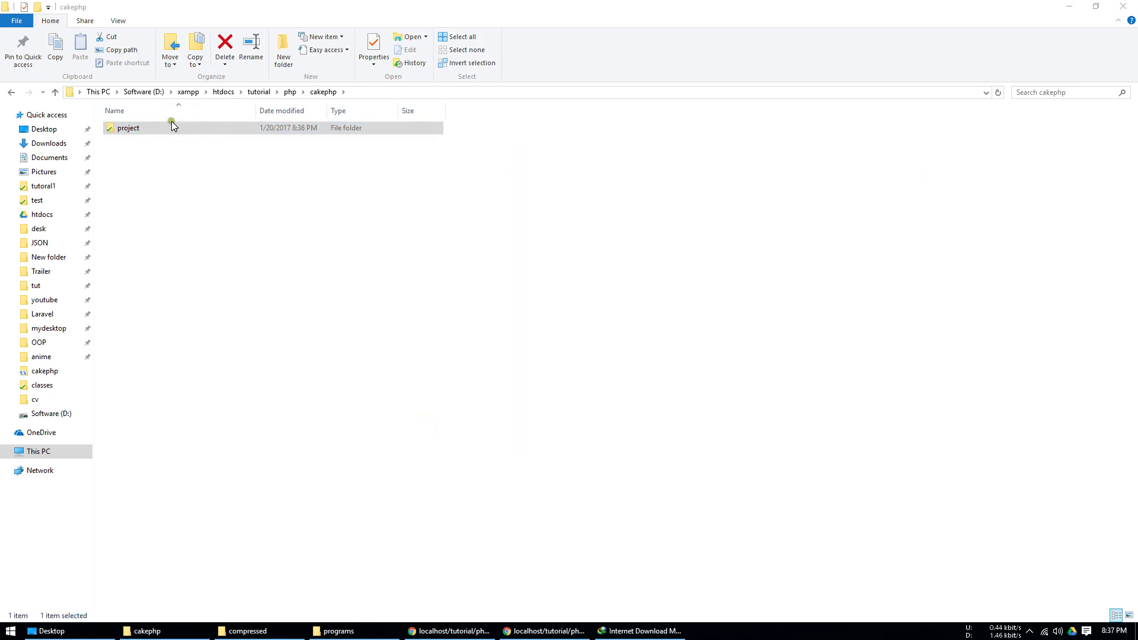
right_click(141, 126)
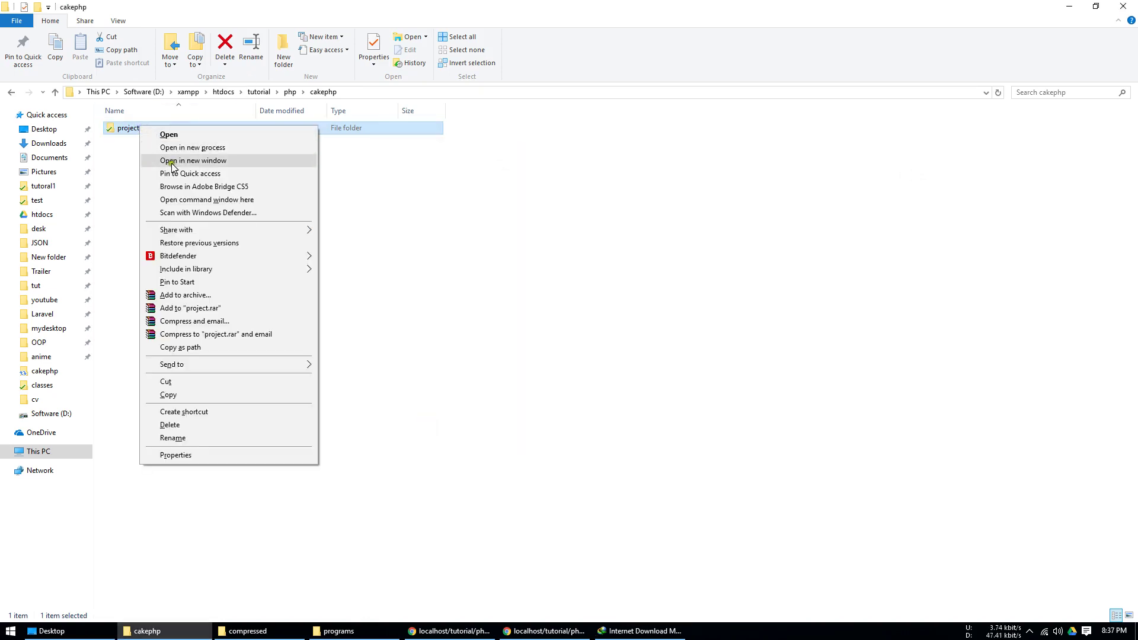
Copy the composer create-project command for my_app_name from the CakePHP installation guide.
click(207, 201)
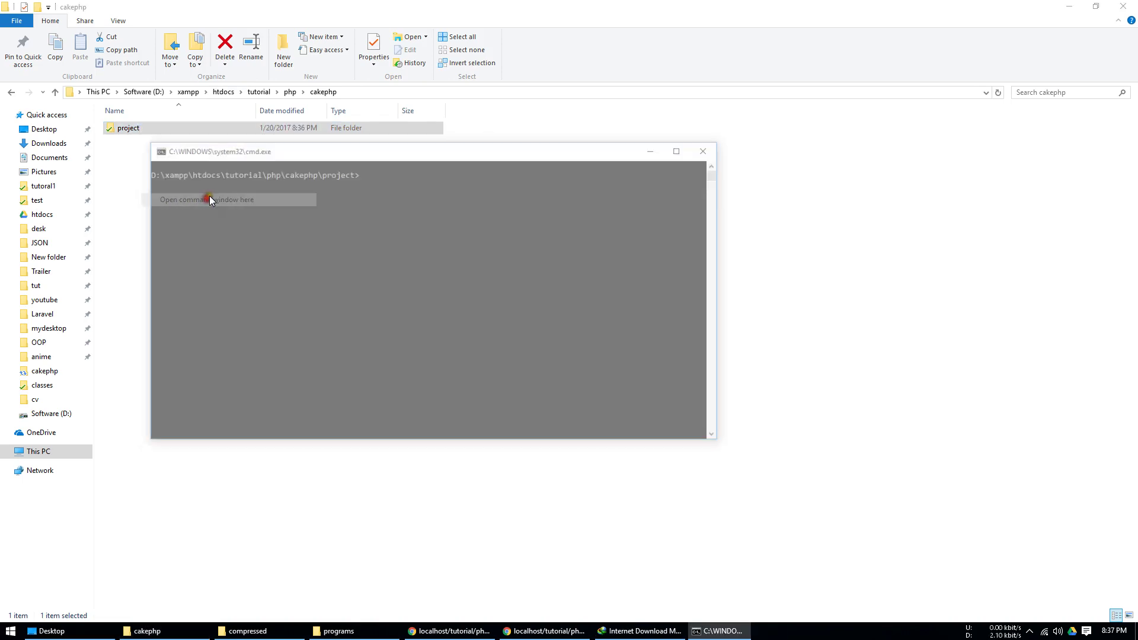
click(454, 631)
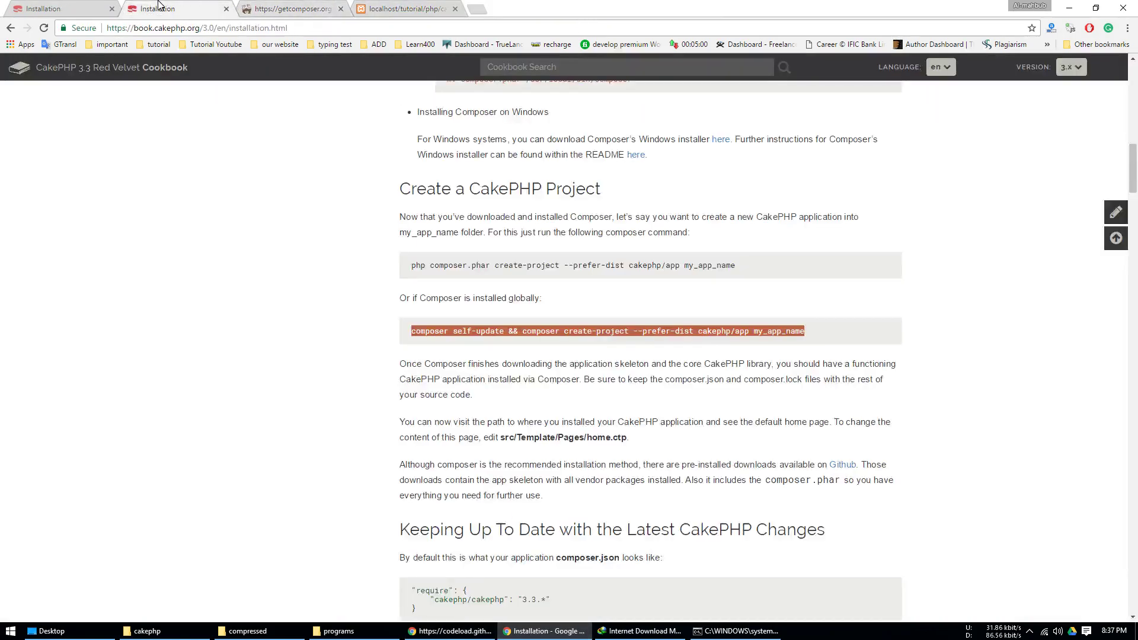
right_click(507, 324)
click(546, 336)
Run composer create-project in the project folder's command window, answering Y to set folder permissions.
click(735, 631)
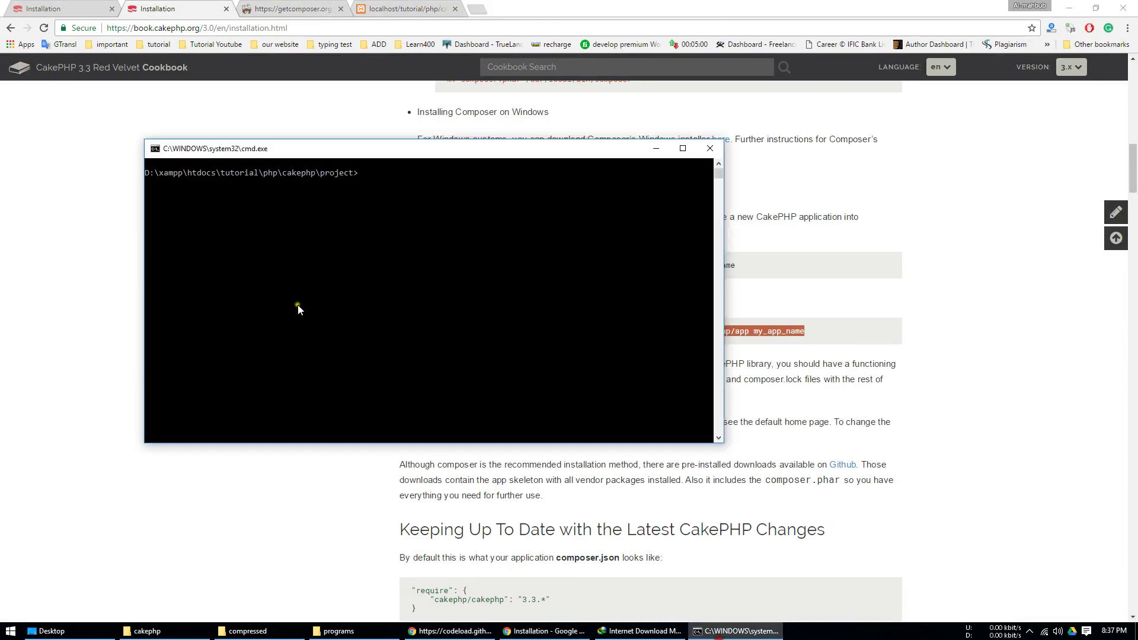
right_click(418, 180)
key(Return)
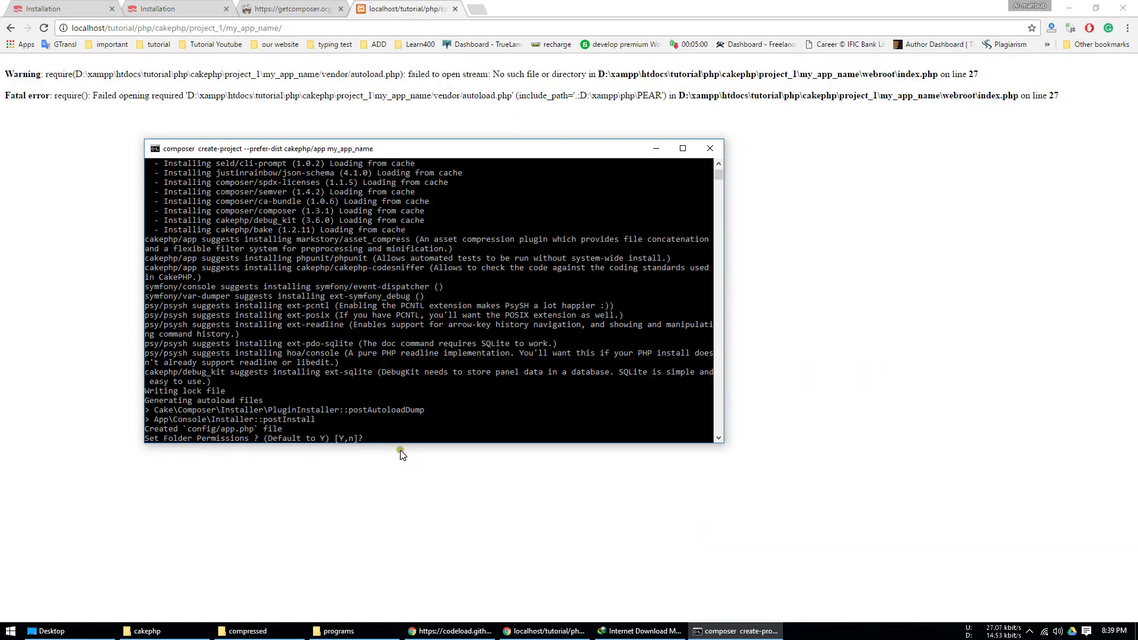
key(Return)
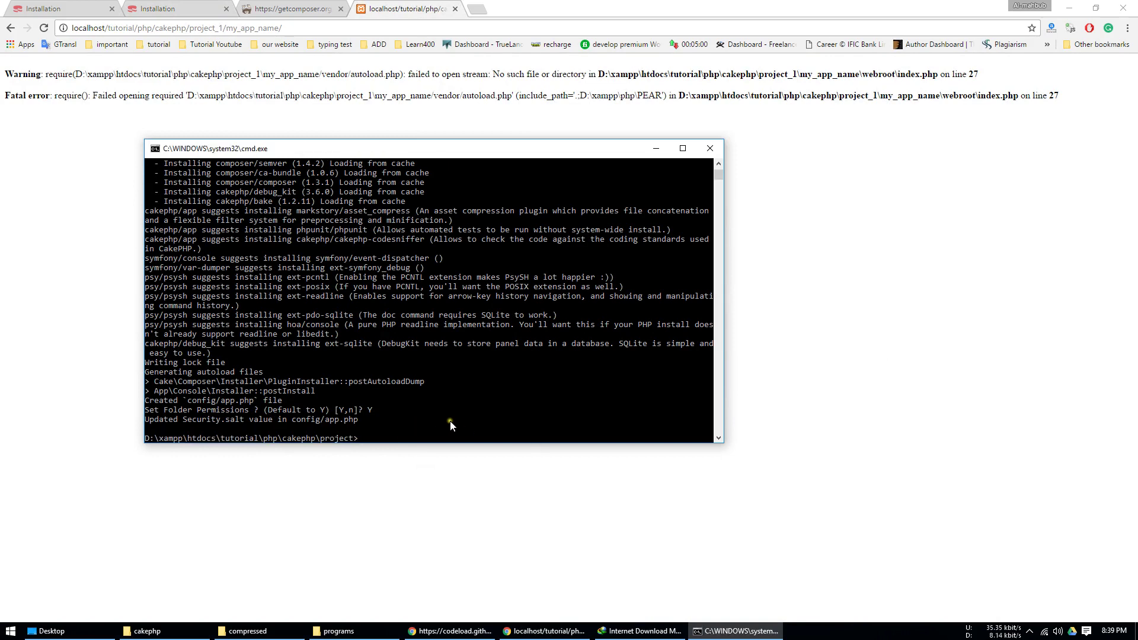
Shorten the browser address to localhost/tutorial/php/cakephp to show its folder listing.
click(131, 130)
drag(222, 27, 427, 24)
key(BackSpace)
key(Return)
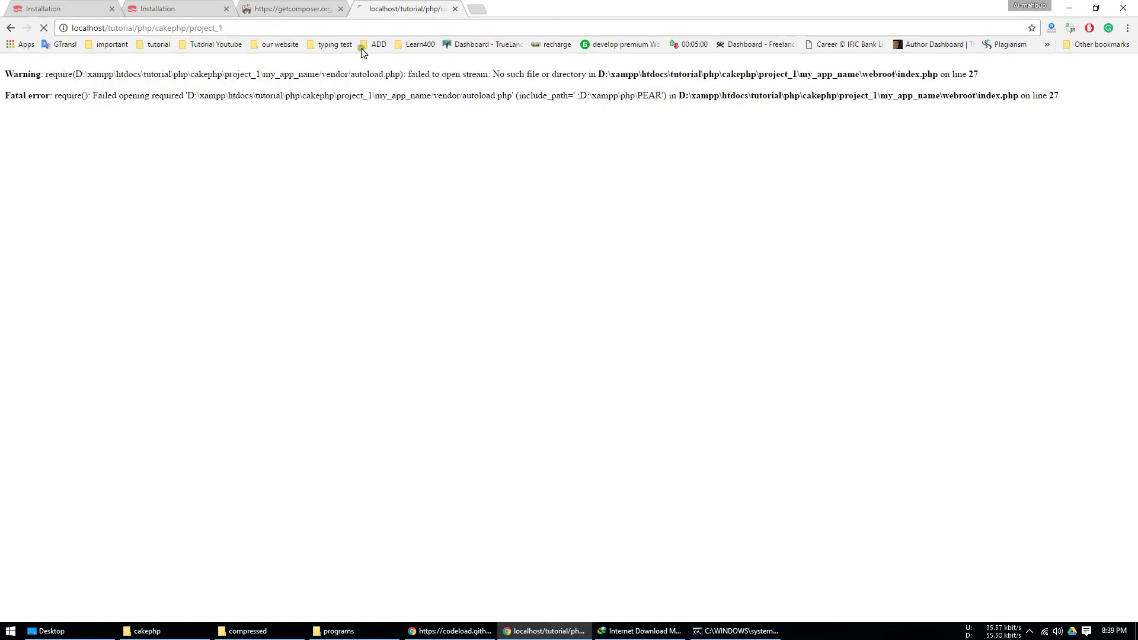
double_click(207, 28)
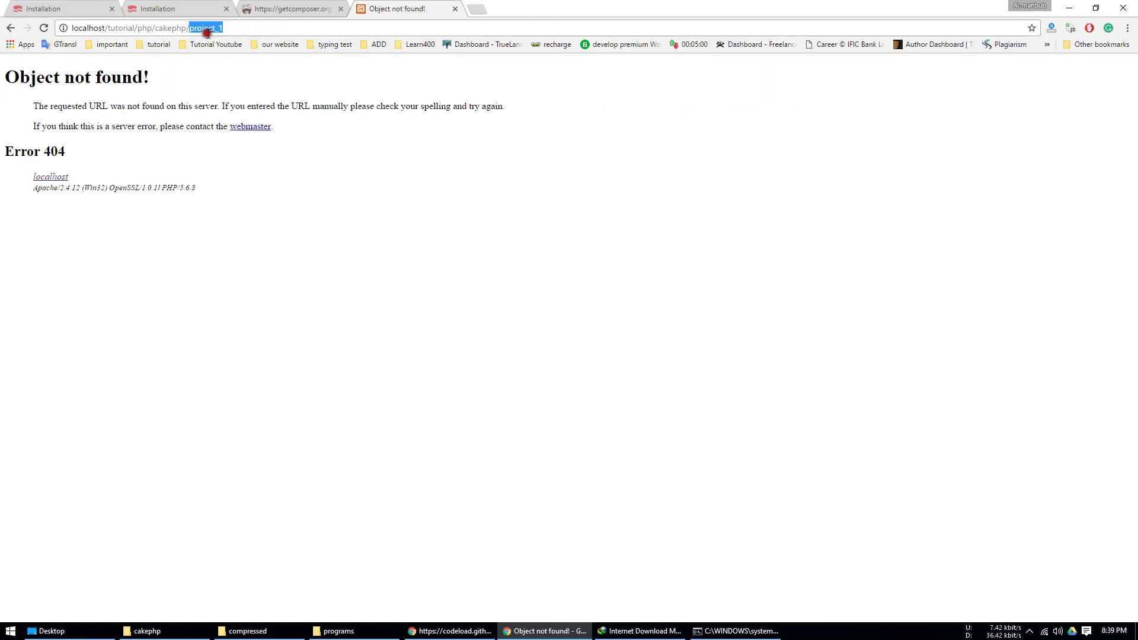
key(BackSpace)
key(Return)
Open project/my_app_name/ to view the CakePHP 3.3.12 welcome page.
click(41, 152)
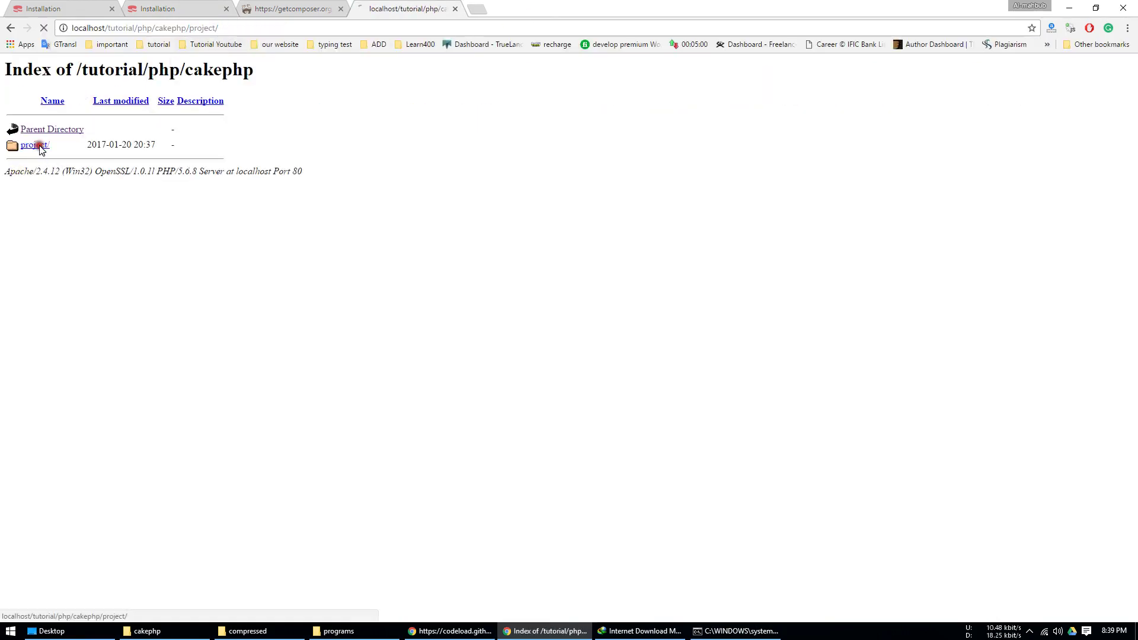
click(58, 148)
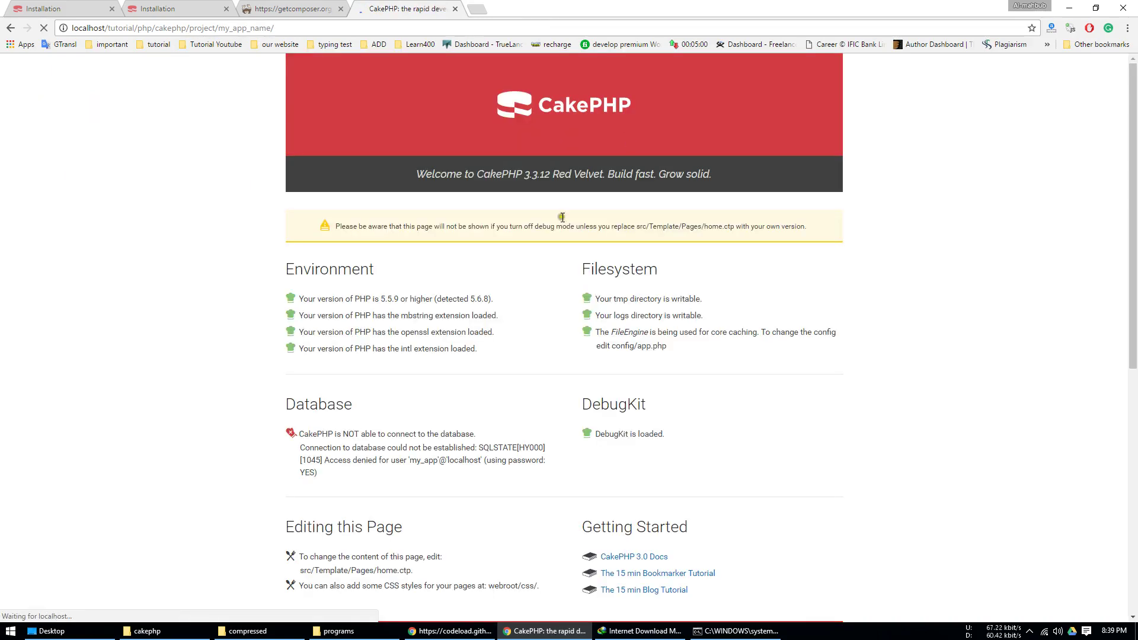
scroll(562, 217, down, 7)
scroll(529, 277, up, 7)
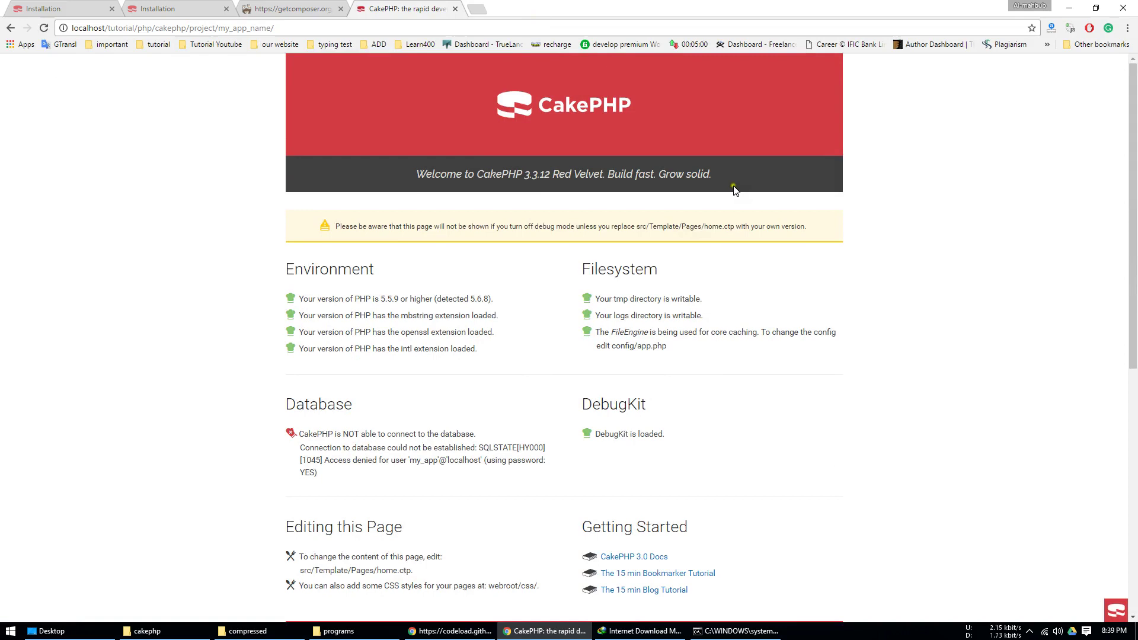